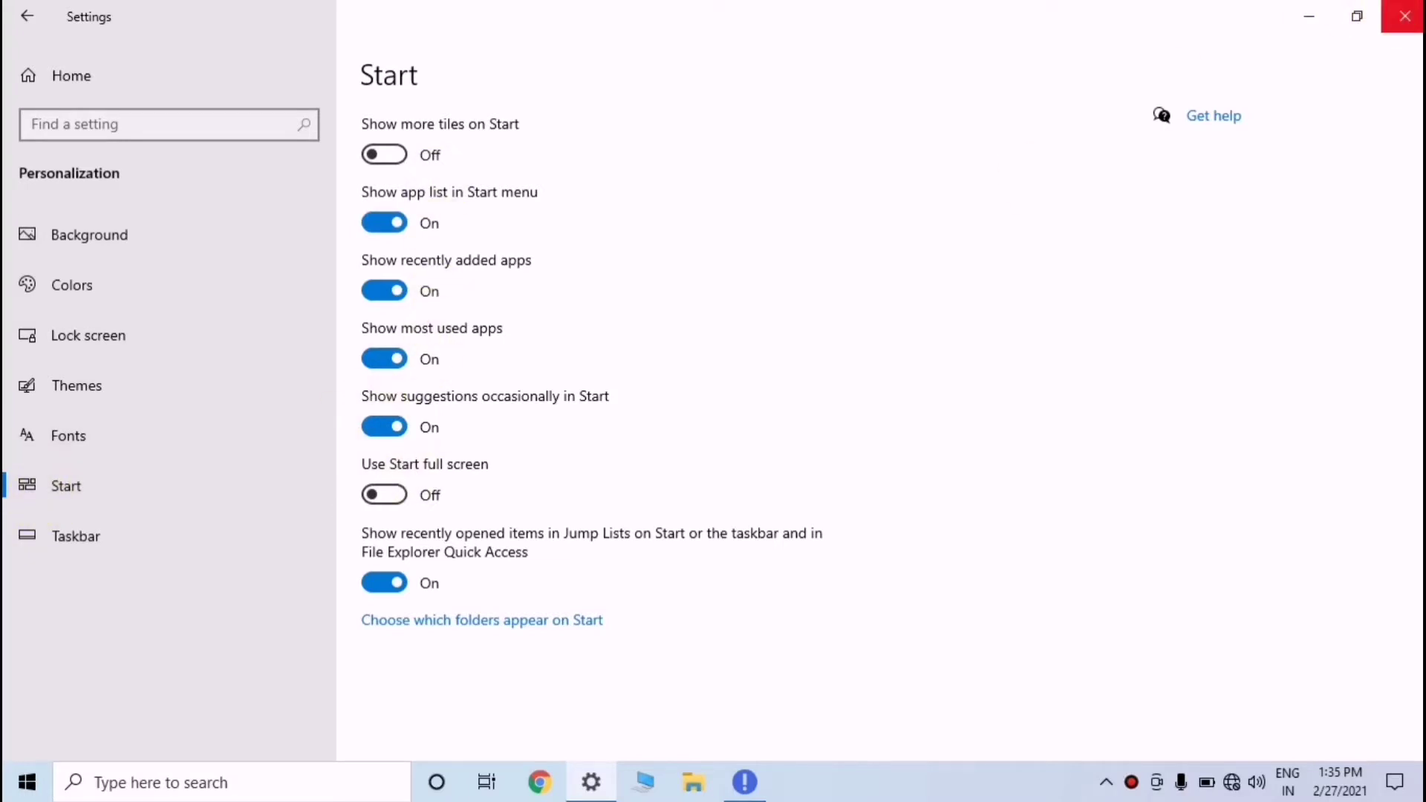
- Close the Settings window, then reopen Settings from the Start menu's app list and go to the Start page under Personalization
{"action": "left_click", "coordinate": [1404, 16]}
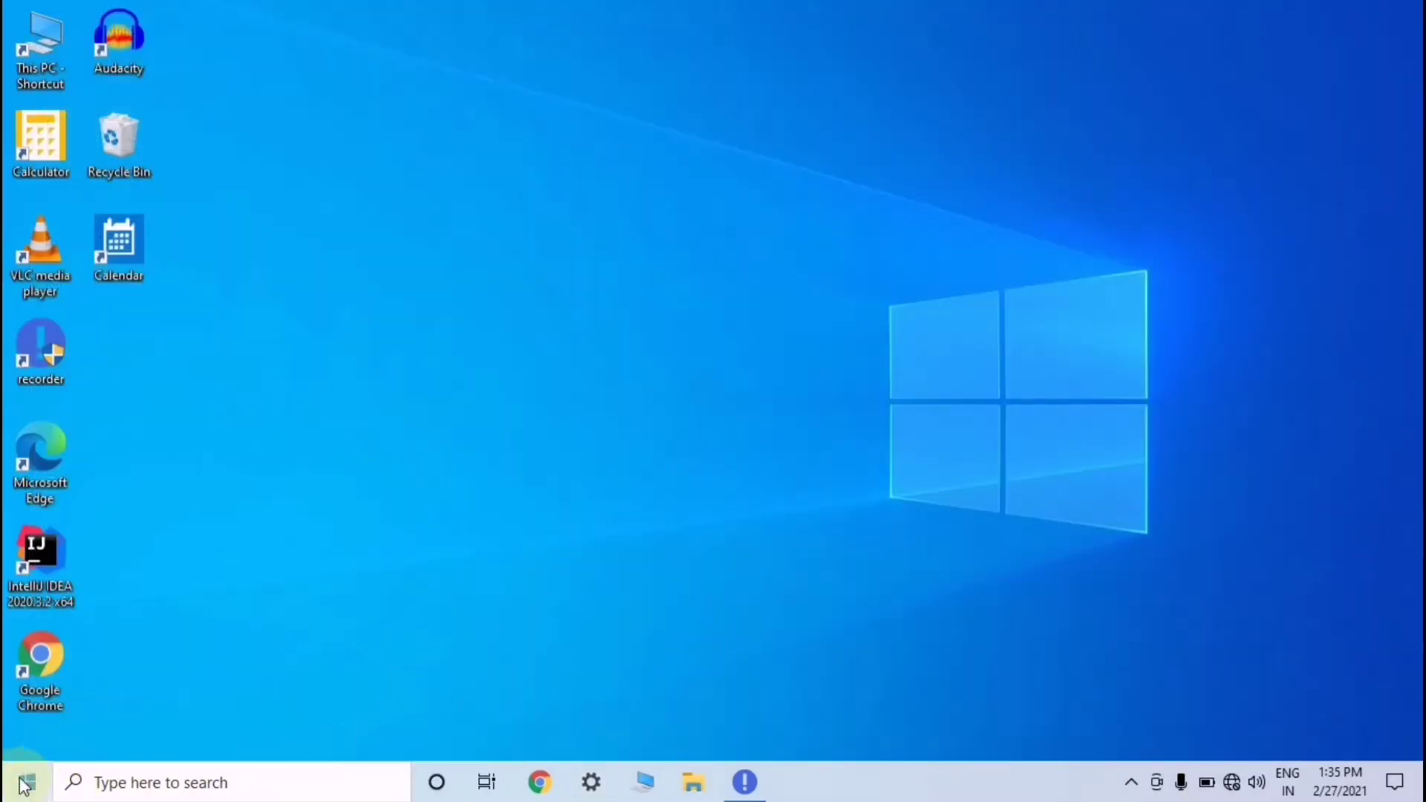
{"action": "left_click", "coordinate": [27, 781]}
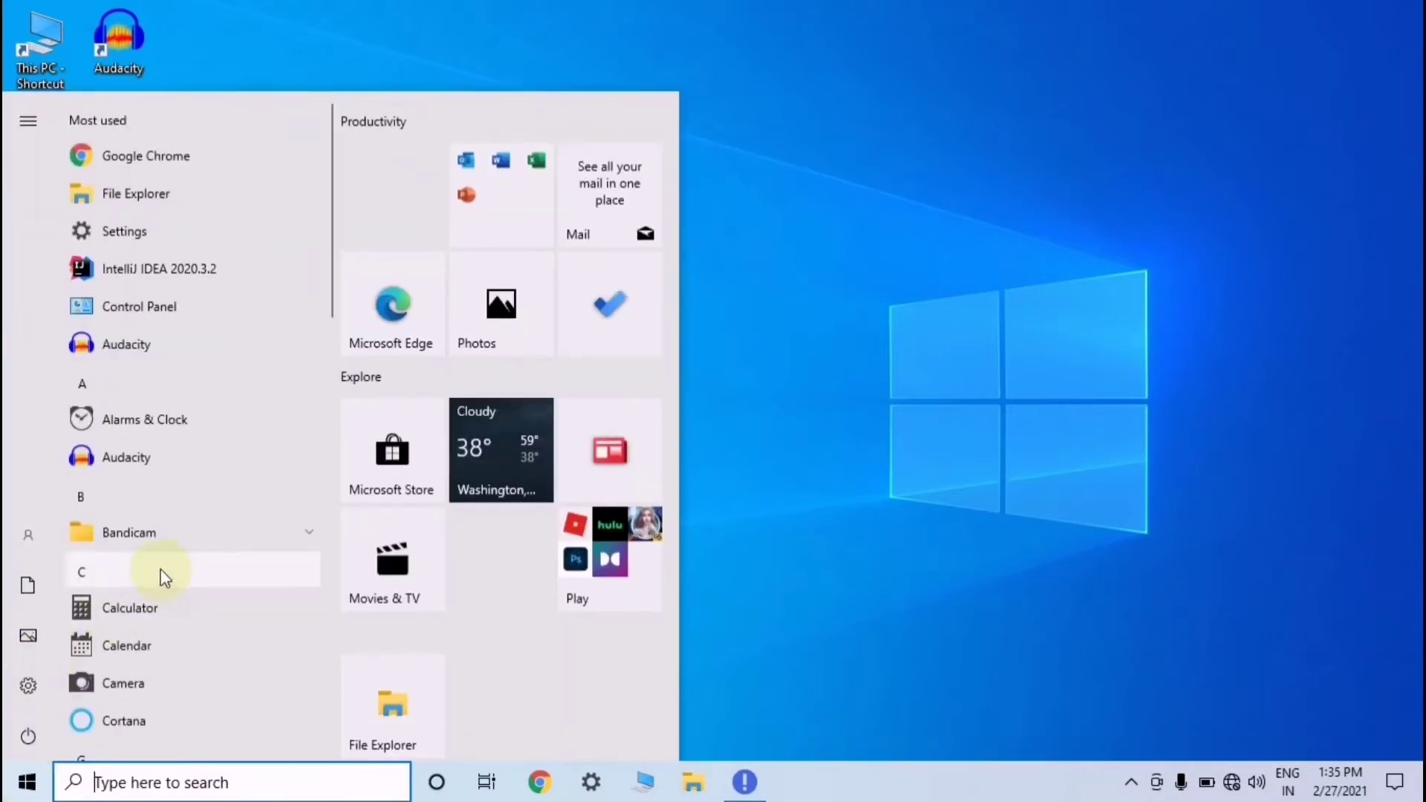
{"action": "scroll", "coordinate": [141, 391], "scroll_direction": "down", "scroll_amount": 4}
{"action": "scroll", "coordinate": [141, 393], "scroll_direction": "down", "scroll_amount": 11}
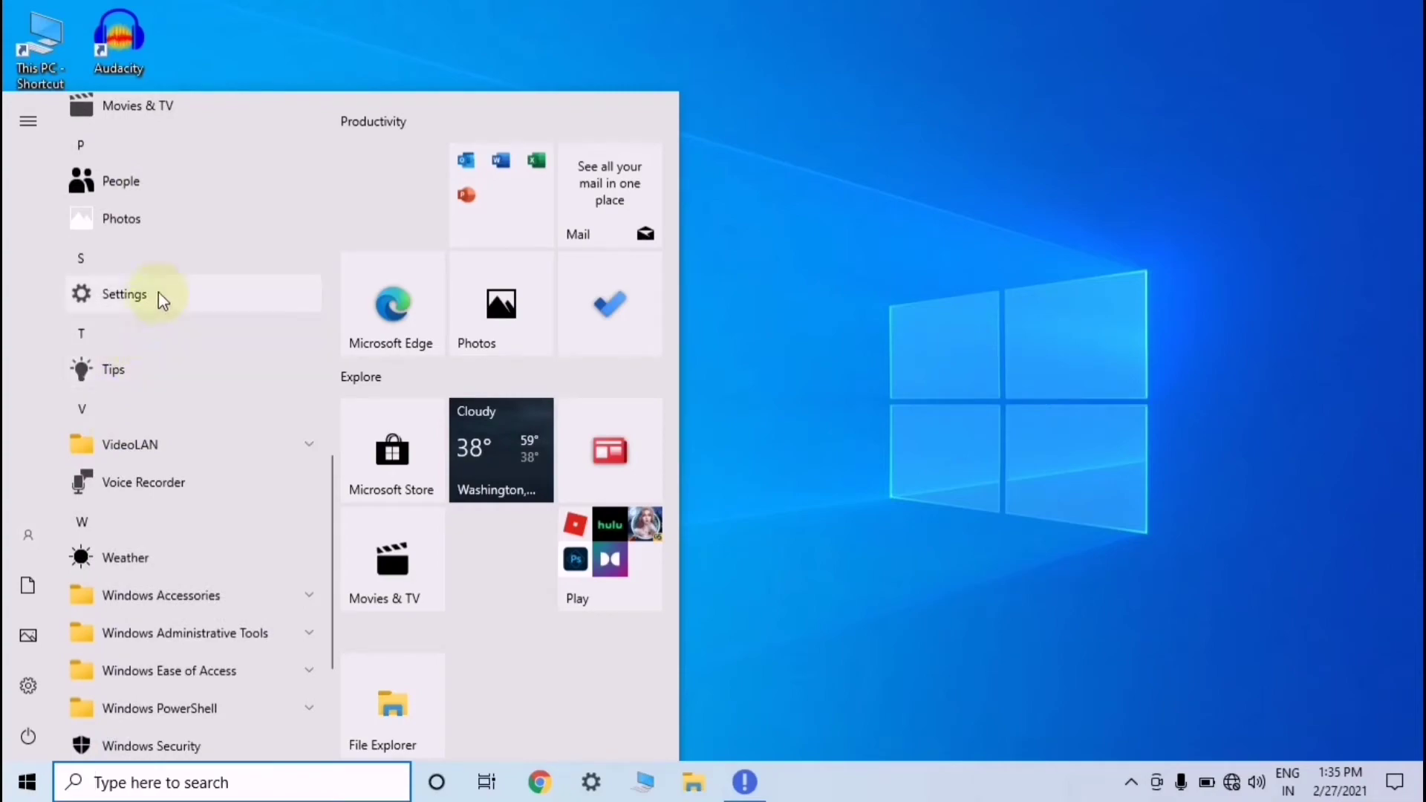
{"action": "left_click", "coordinate": [127, 301]}
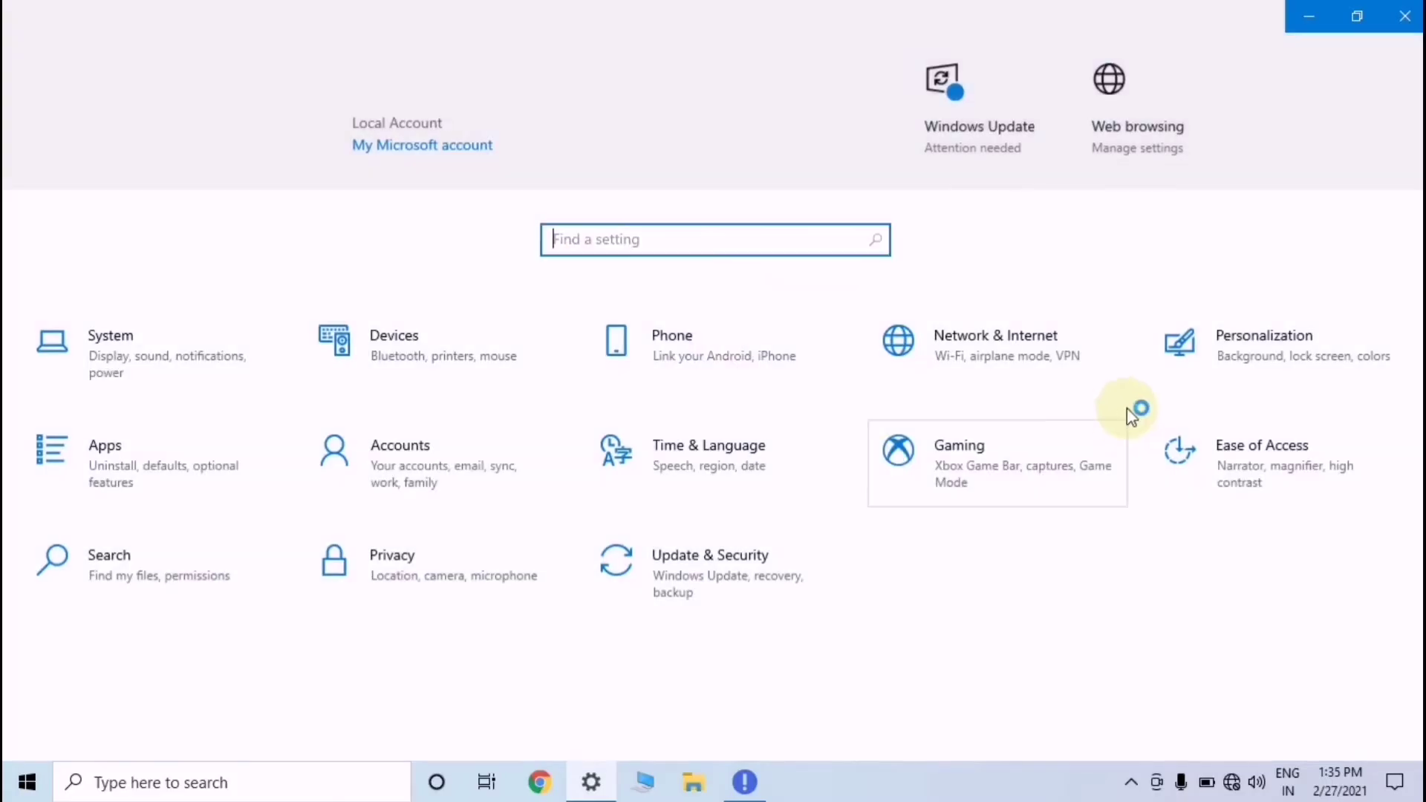
{"action": "left_click", "coordinate": [1266, 346]}
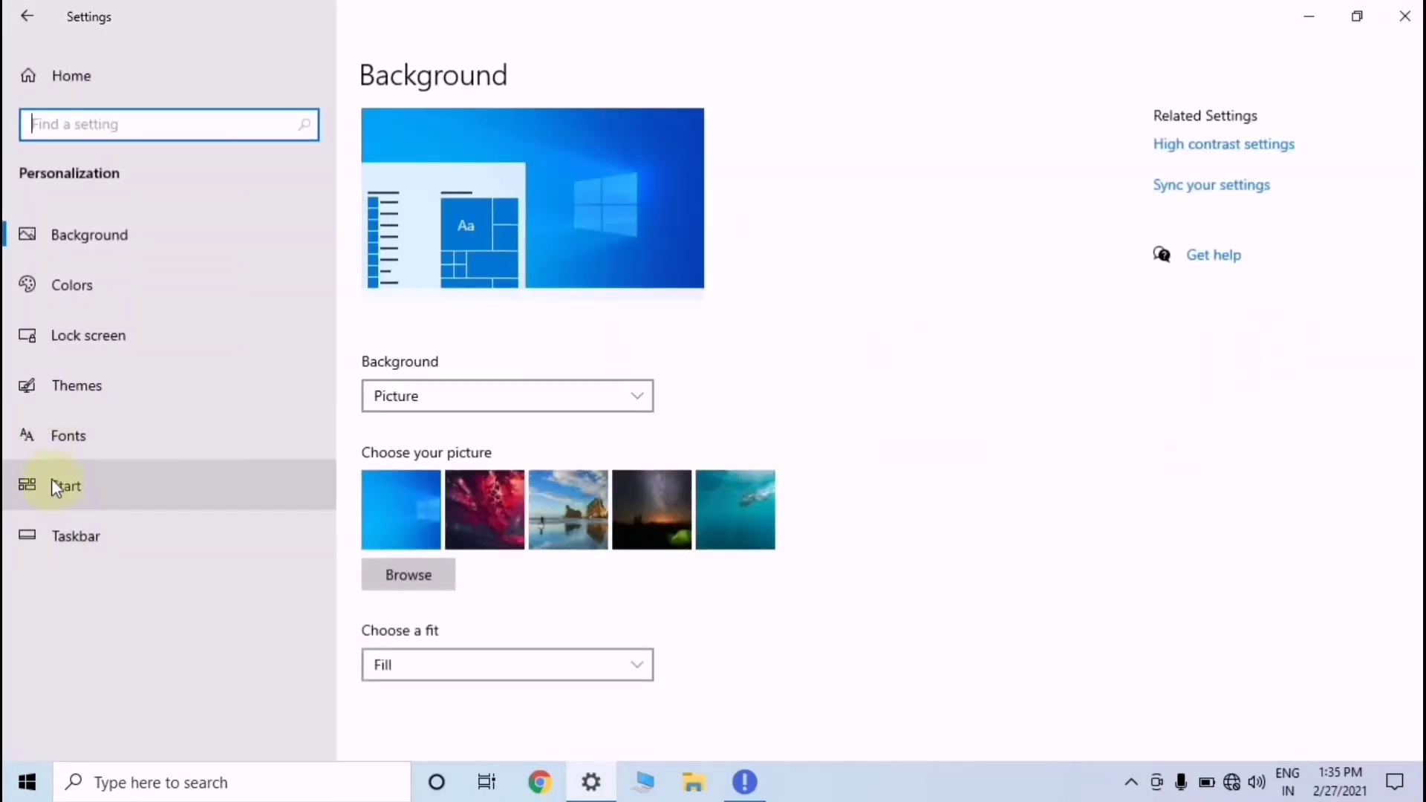
{"action": "left_click", "coordinate": [79, 487]}
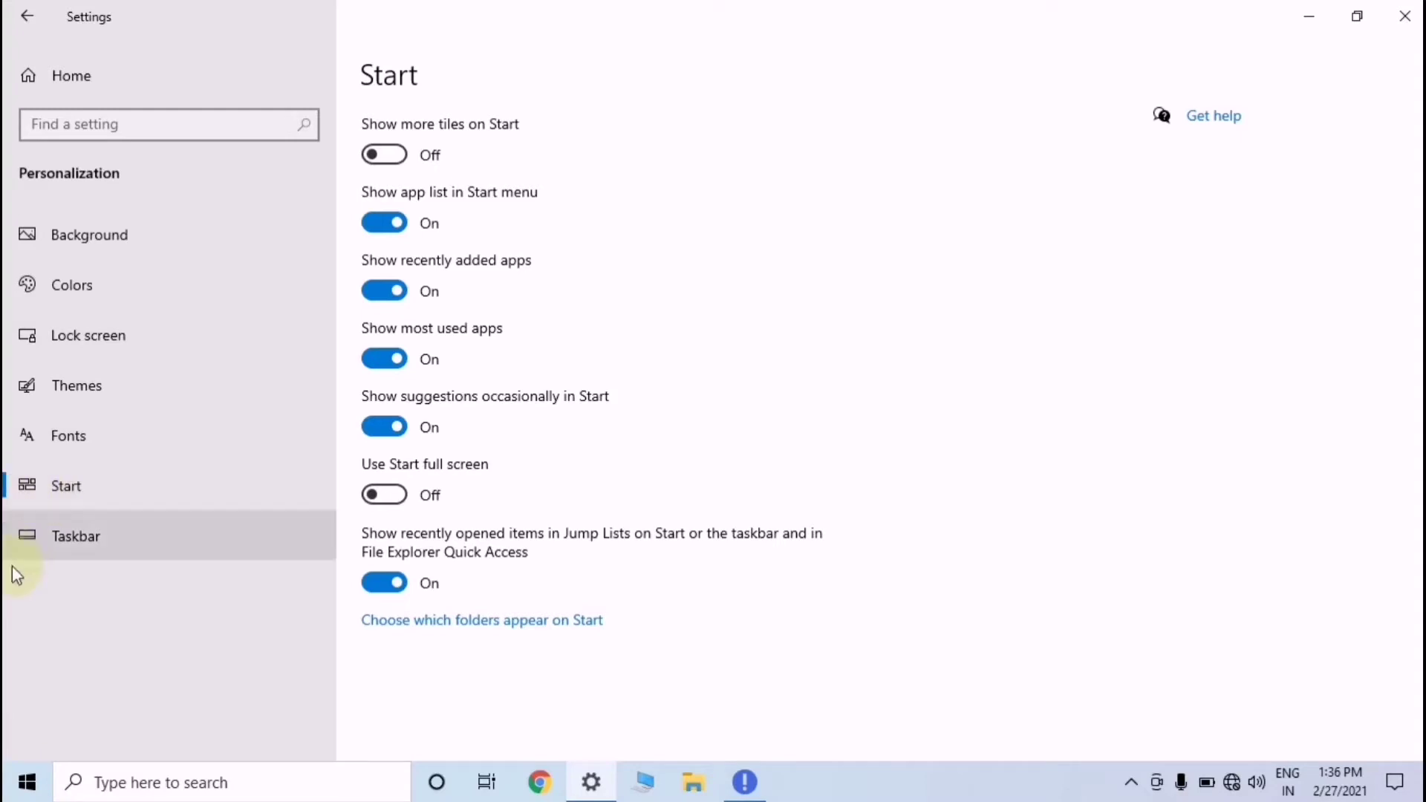
- Examine the Start menu's app list and tile area, then return to the Start settings page
{"action": "left_click", "coordinate": [27, 784]}
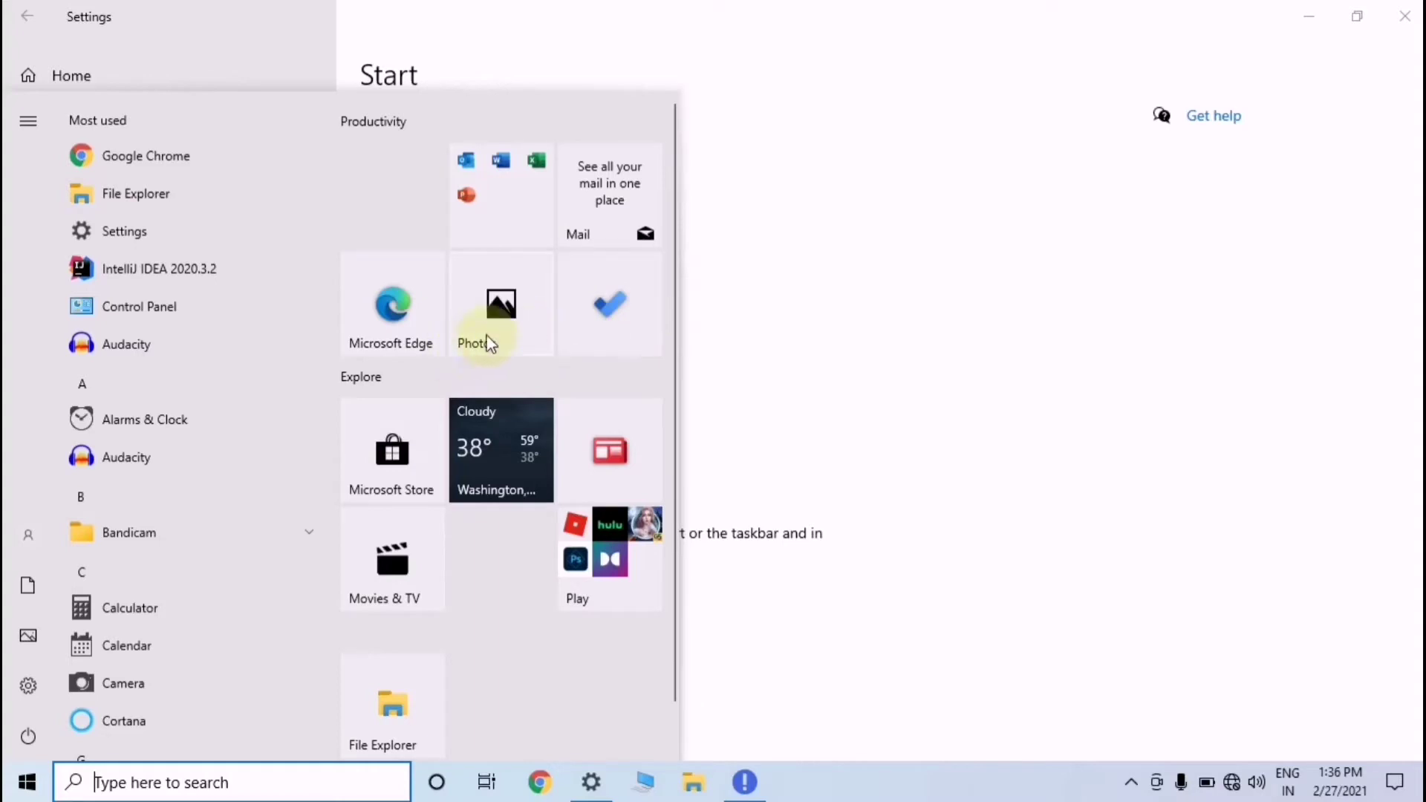
{"action": "left_click", "coordinate": [763, 327]}
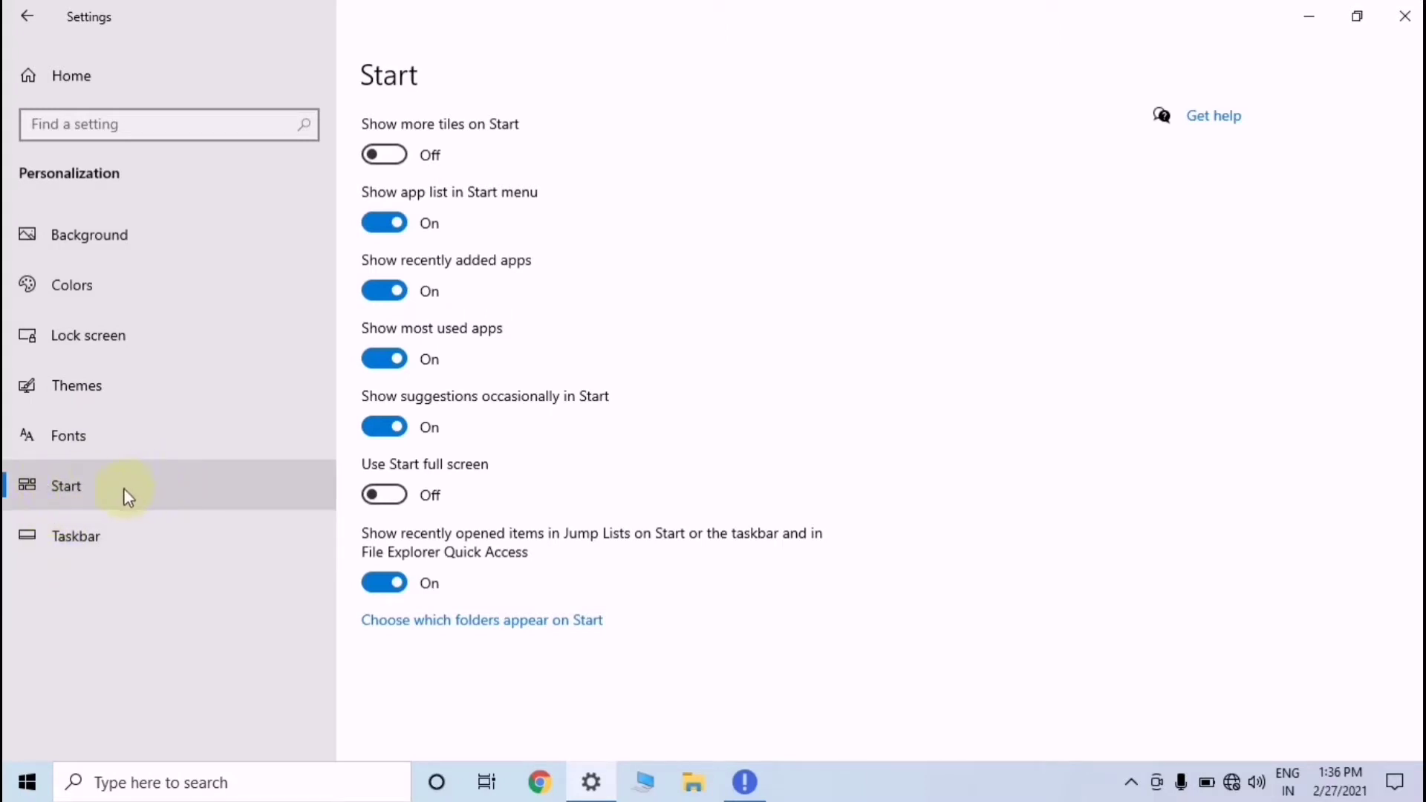
{"action": "left_click", "coordinate": [27, 782]}
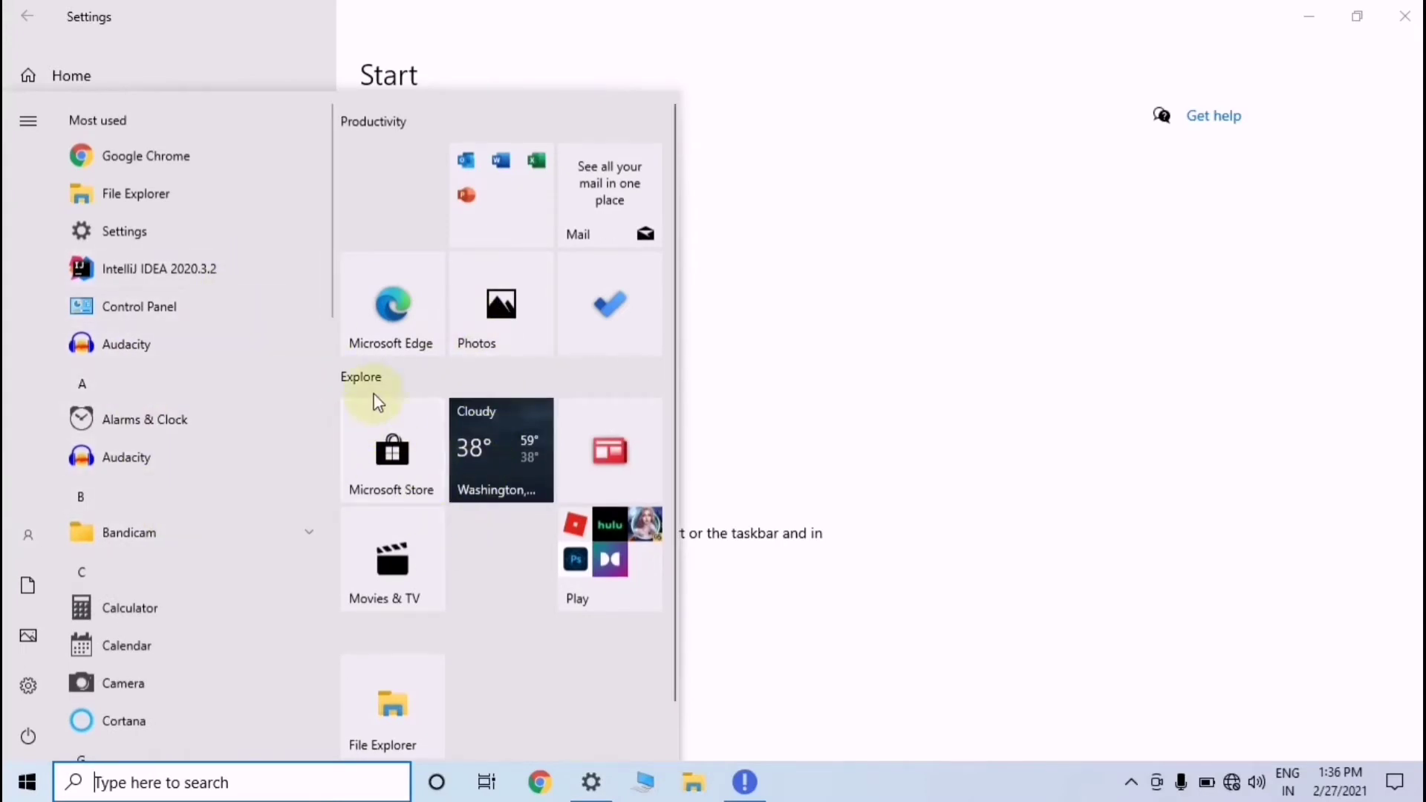
{"action": "left_click", "coordinate": [860, 446]}
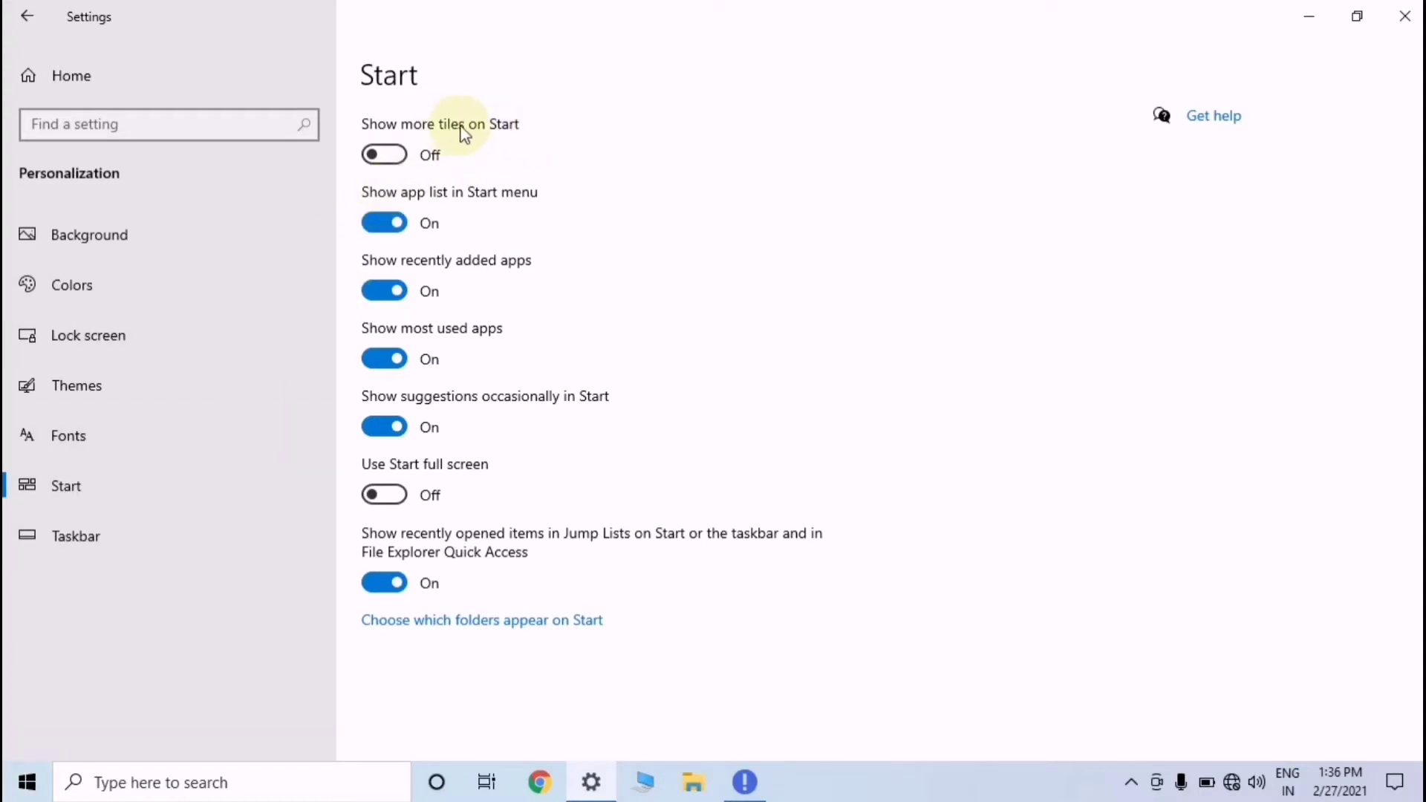
{"action": "left_click", "coordinate": [22, 791]}
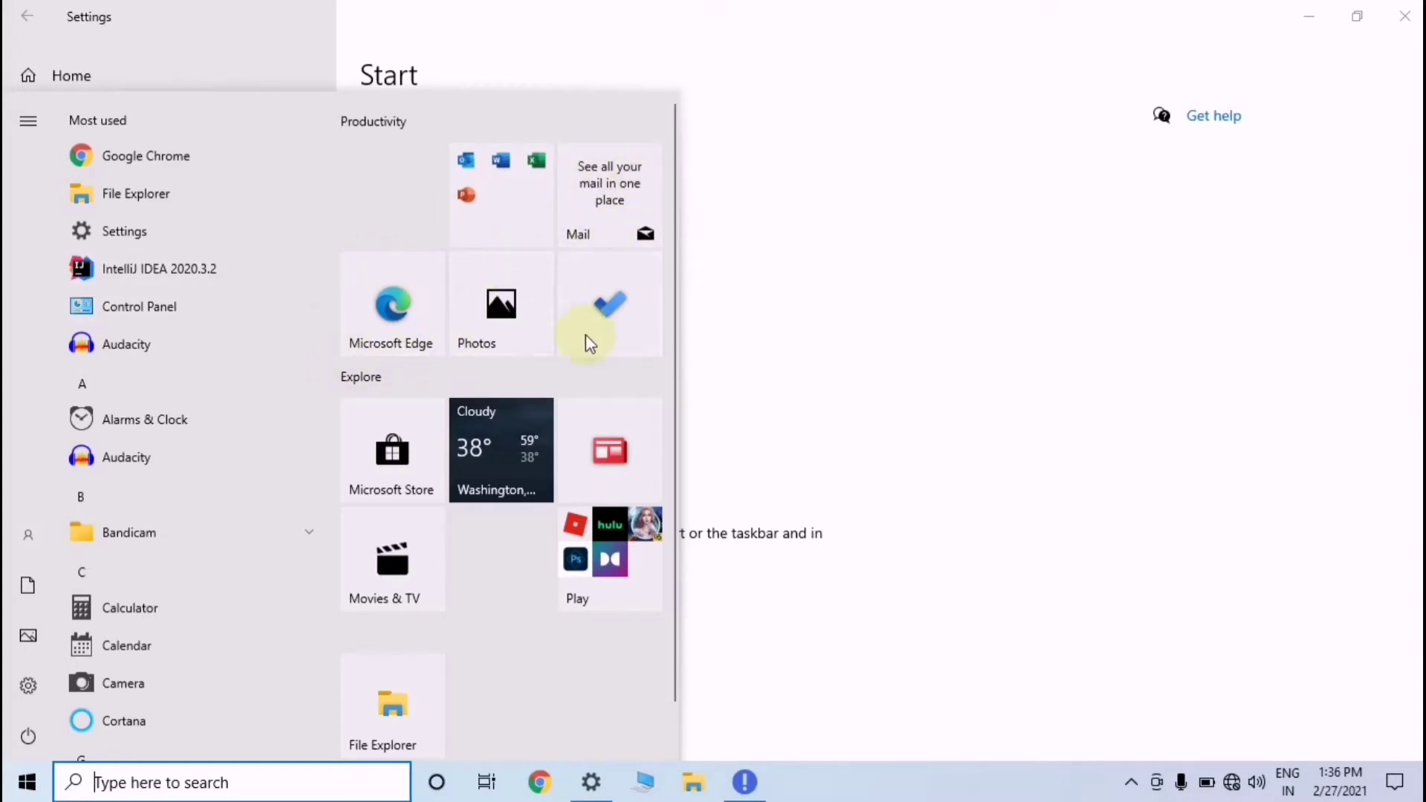
{"action": "scroll", "coordinate": [528, 357], "scroll_direction": "down", "scroll_amount": 1}
{"action": "scroll", "coordinate": [520, 356], "scroll_direction": "up", "scroll_amount": 1}
{"action": "scroll", "coordinate": [491, 475], "scroll_direction": "down", "scroll_amount": 1}
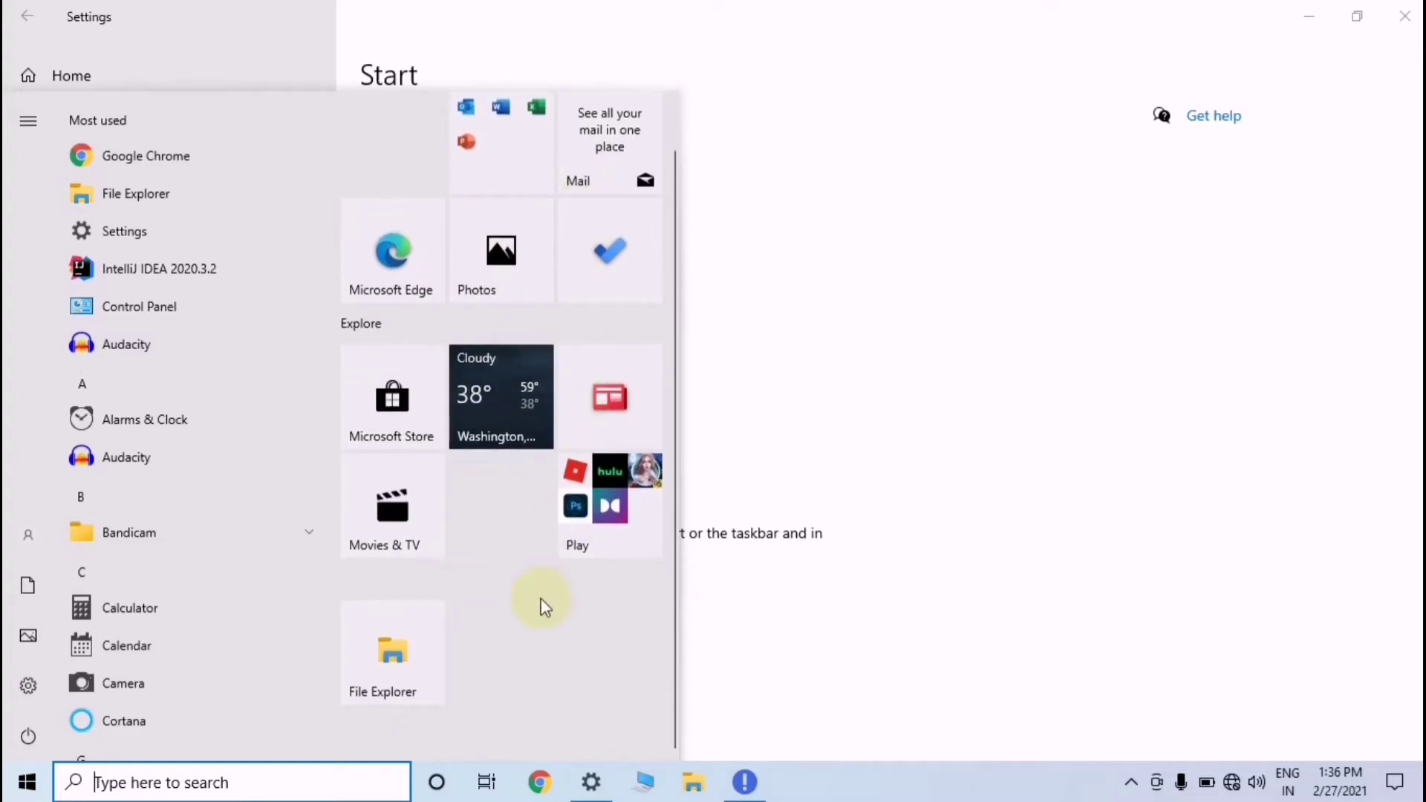
{"action": "scroll", "coordinate": [509, 294], "scroll_direction": "up", "scroll_amount": 1}
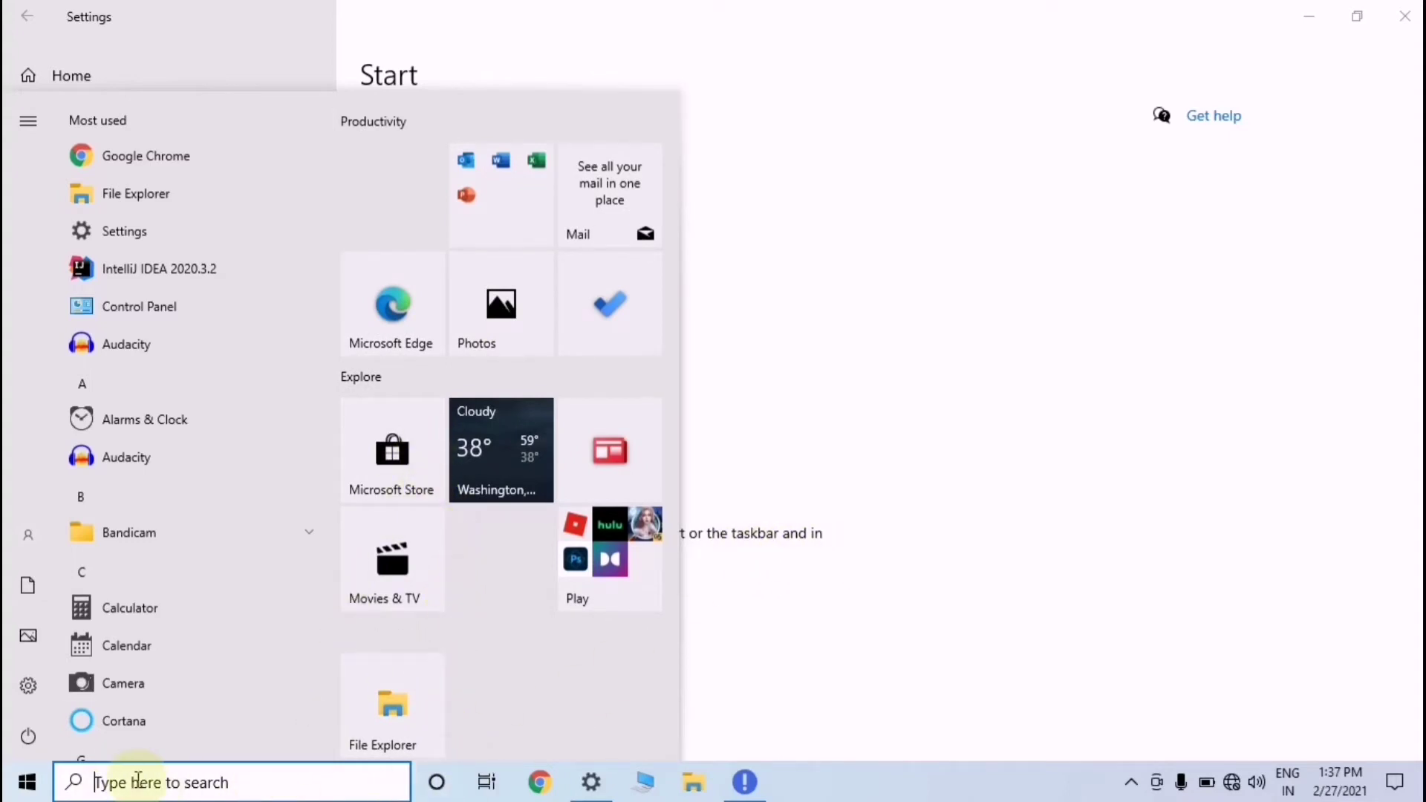
{"action": "left_click", "coordinate": [579, 780]}
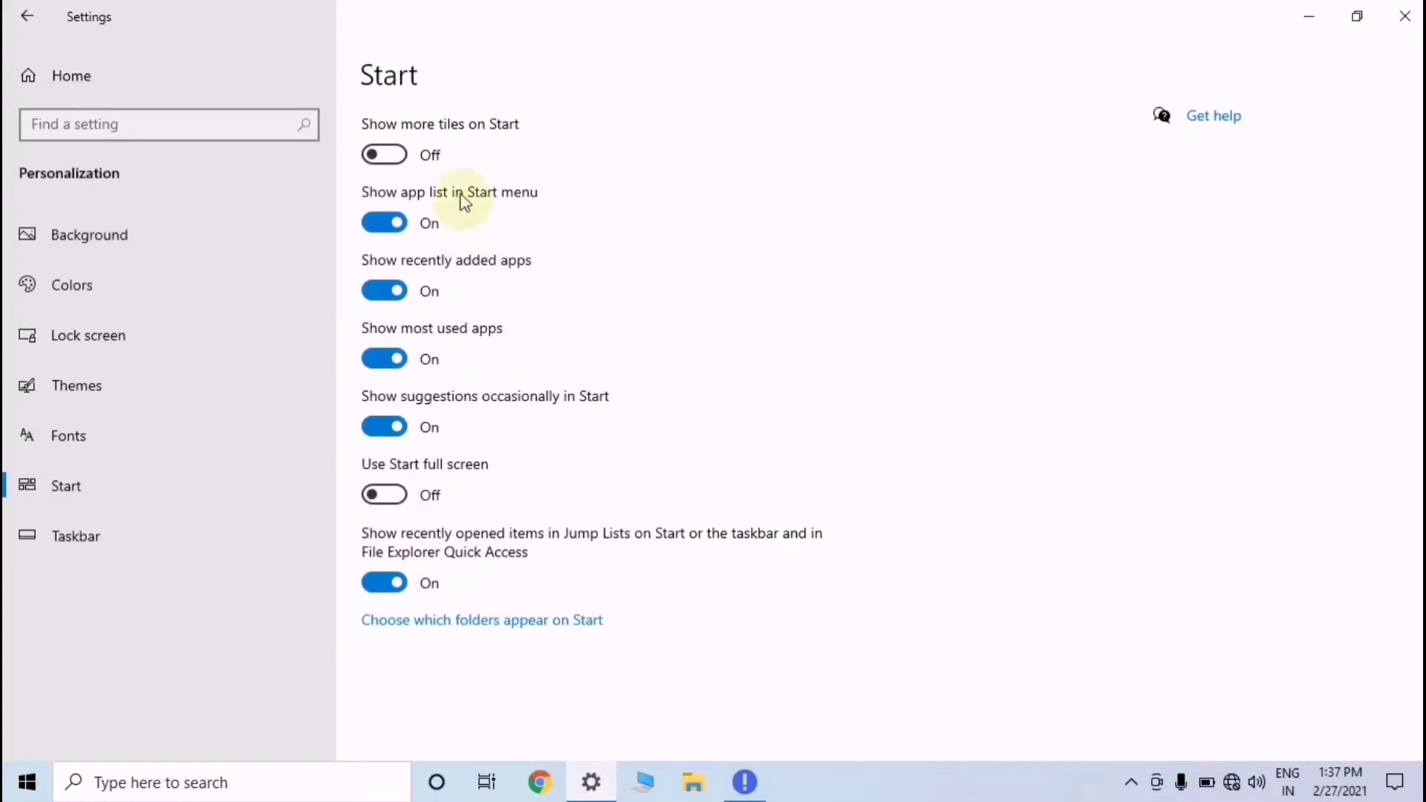
- Turn on "Show more tiles on Start" and check the tile area in the Start menu
{"action": "left_click", "coordinate": [406, 159]}
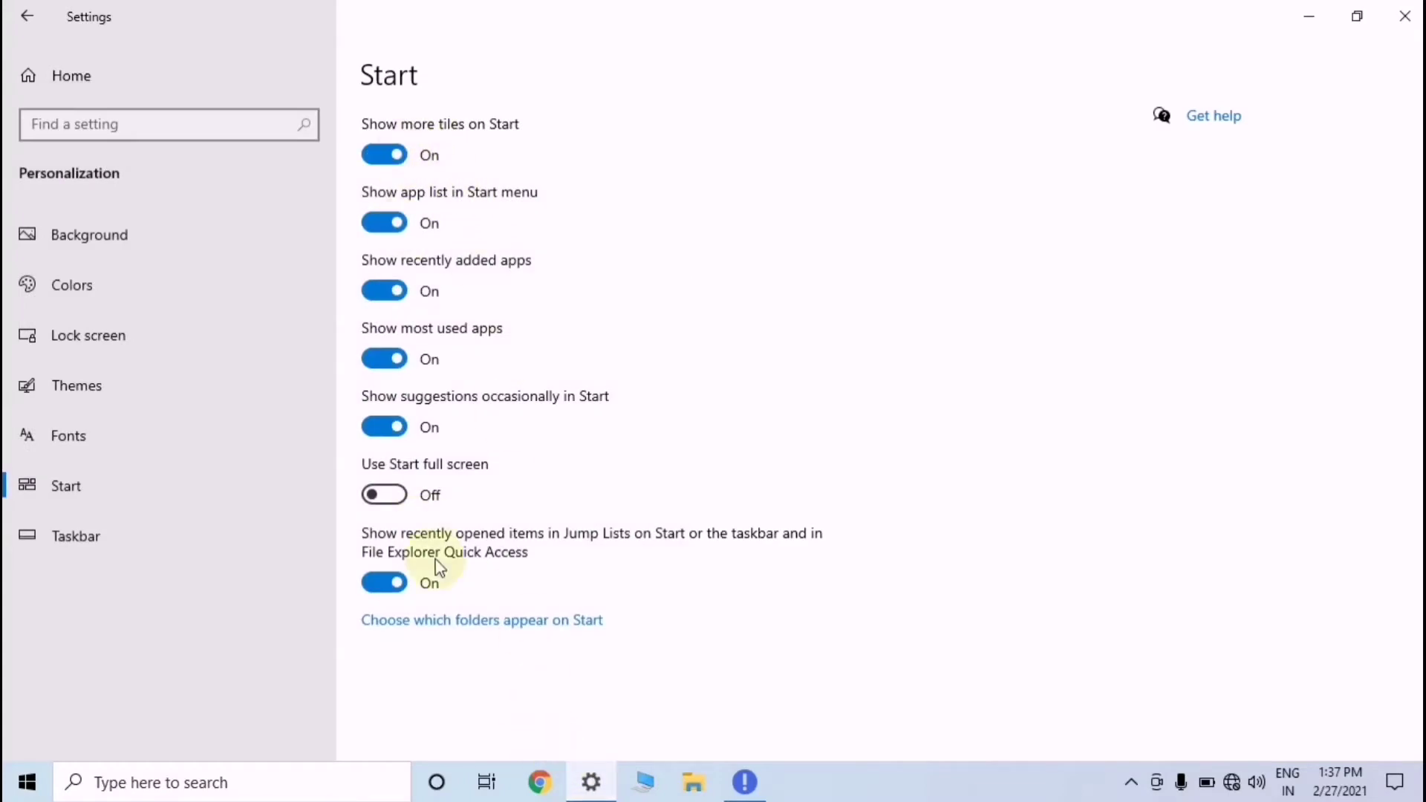
{"action": "left_click", "coordinate": [592, 781]}
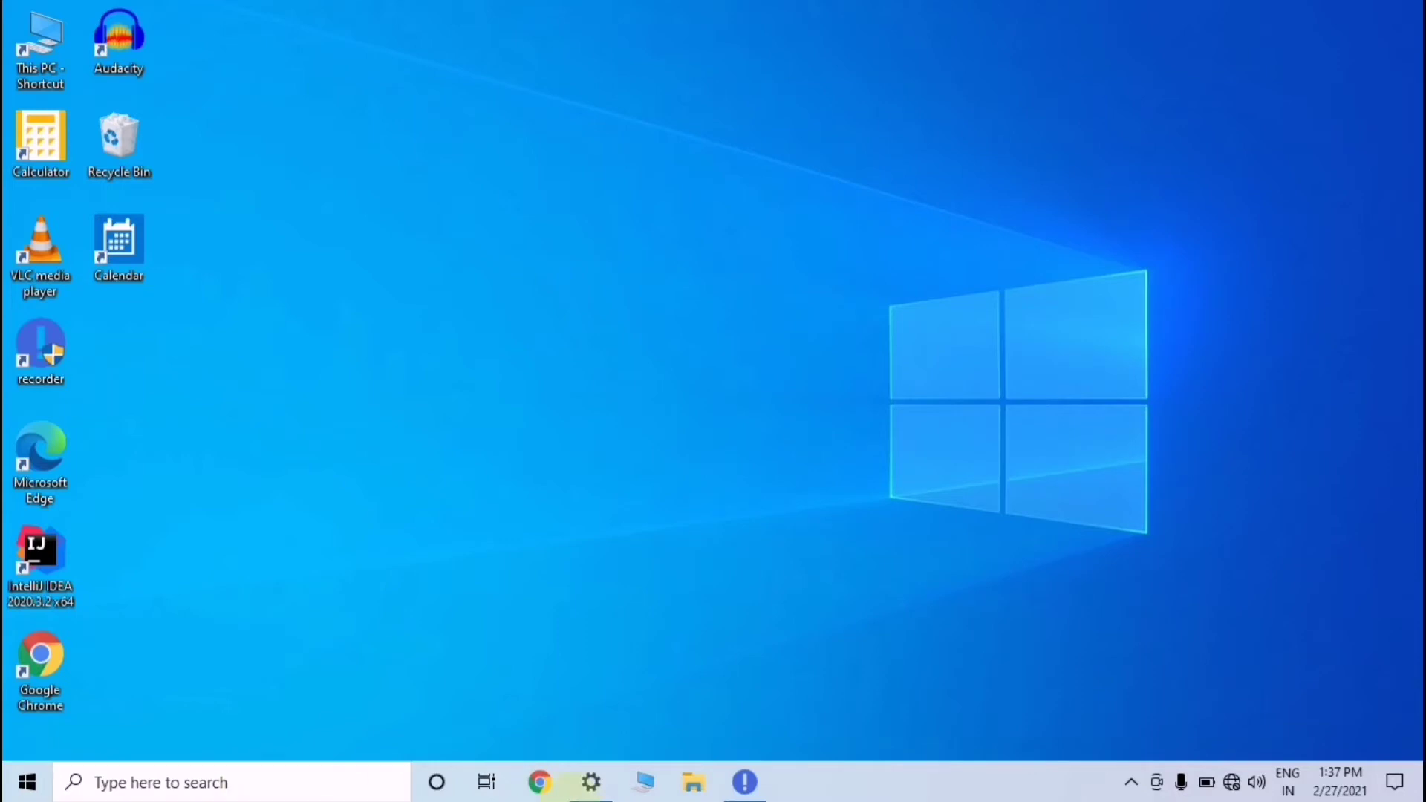
{"action": "left_click", "coordinate": [591, 782]}
{"action": "left_click", "coordinate": [26, 782]}
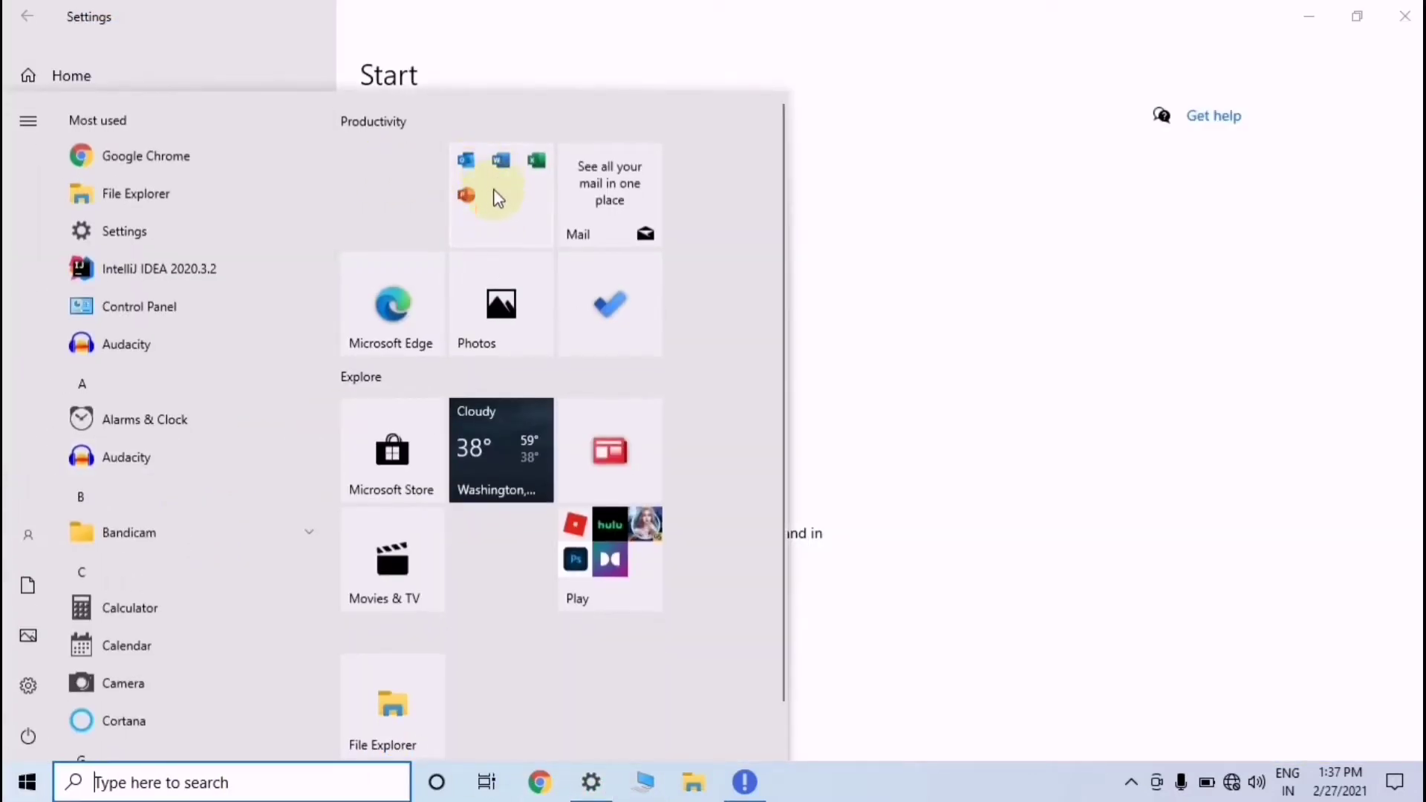
{"action": "scroll", "coordinate": [479, 379], "scroll_direction": "down", "scroll_amount": 1}
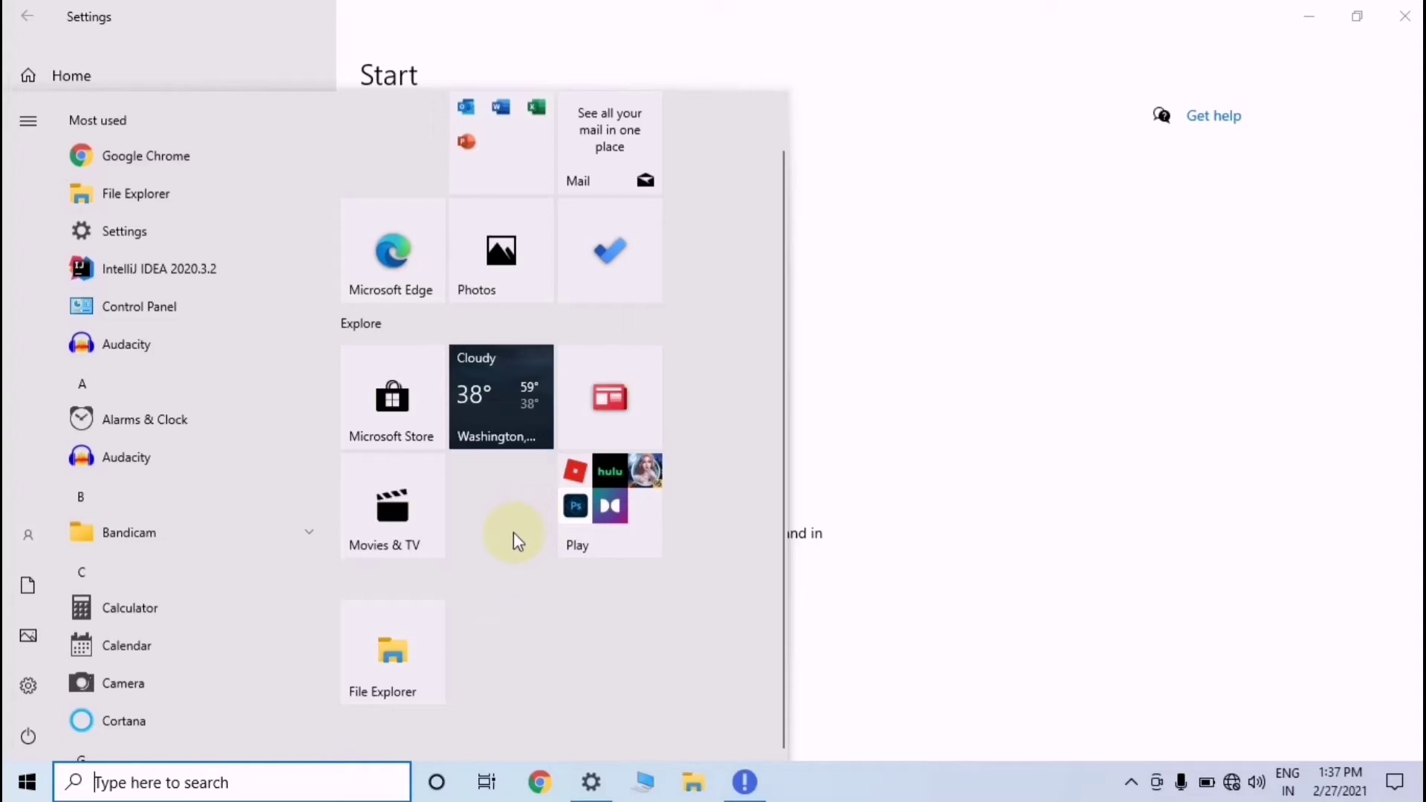
{"action": "scroll", "coordinate": [514, 532], "scroll_direction": "up", "scroll_amount": 1}
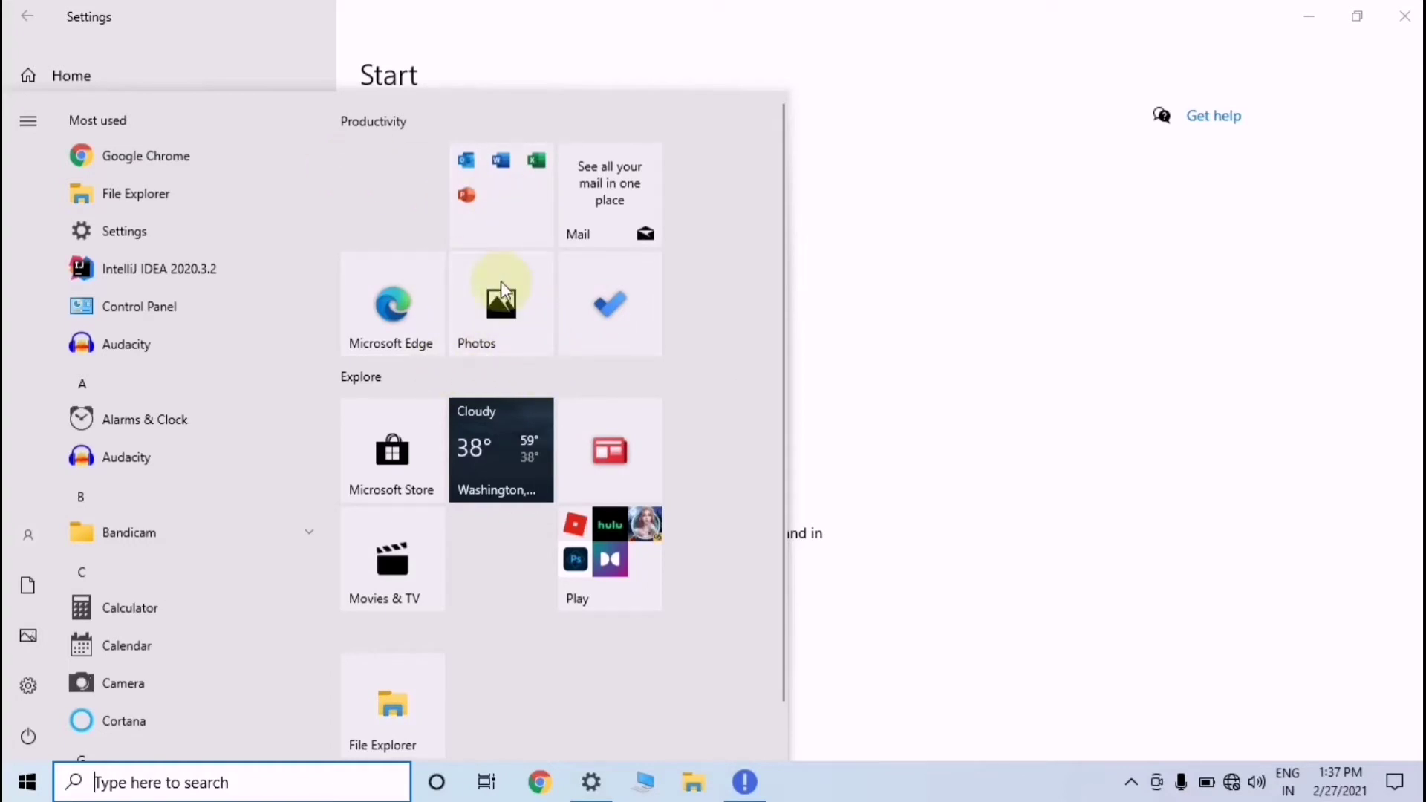
{"action": "left_click", "coordinate": [972, 302]}
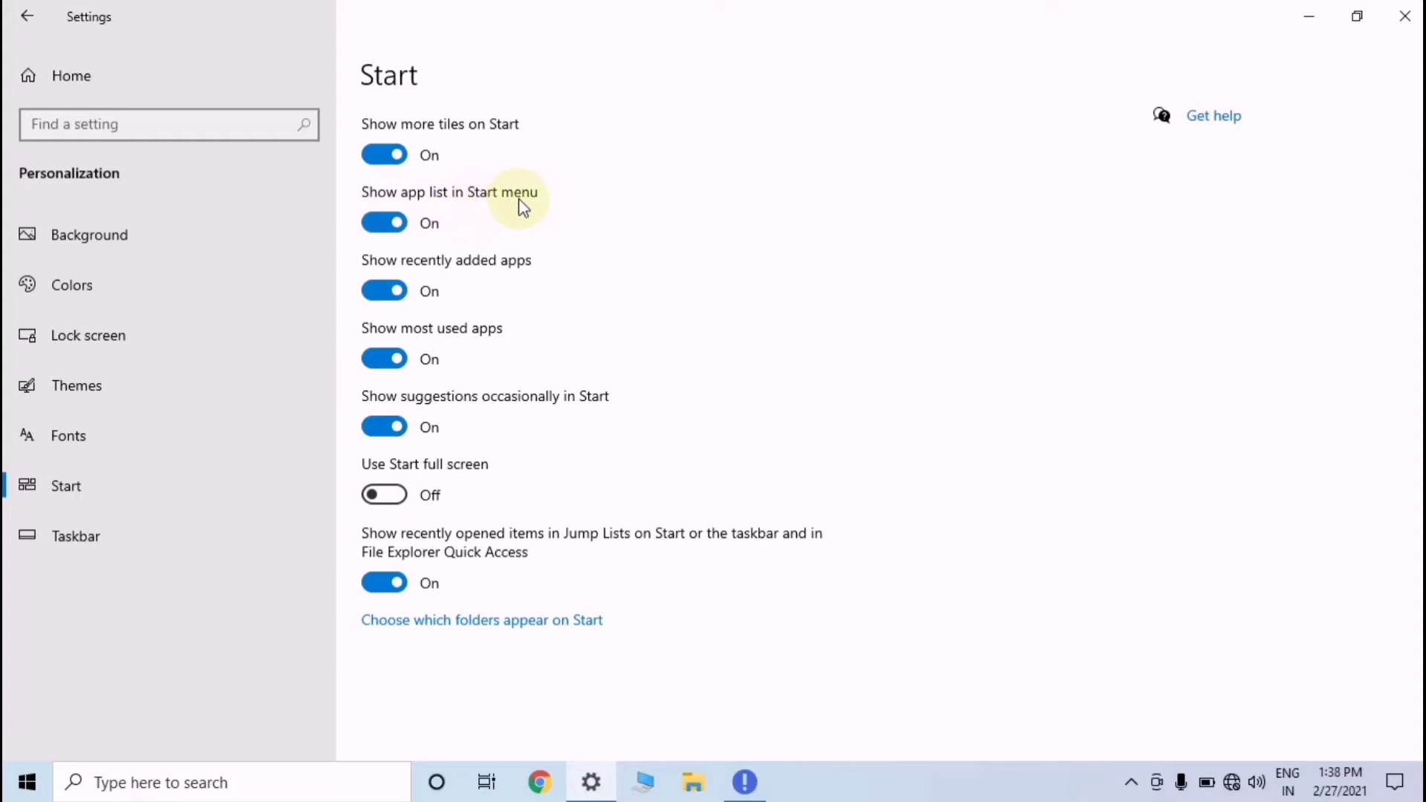
- Turn off "Show app list in Start menu" and compare the Start menu before and after the change
{"action": "key", "text": "super"}
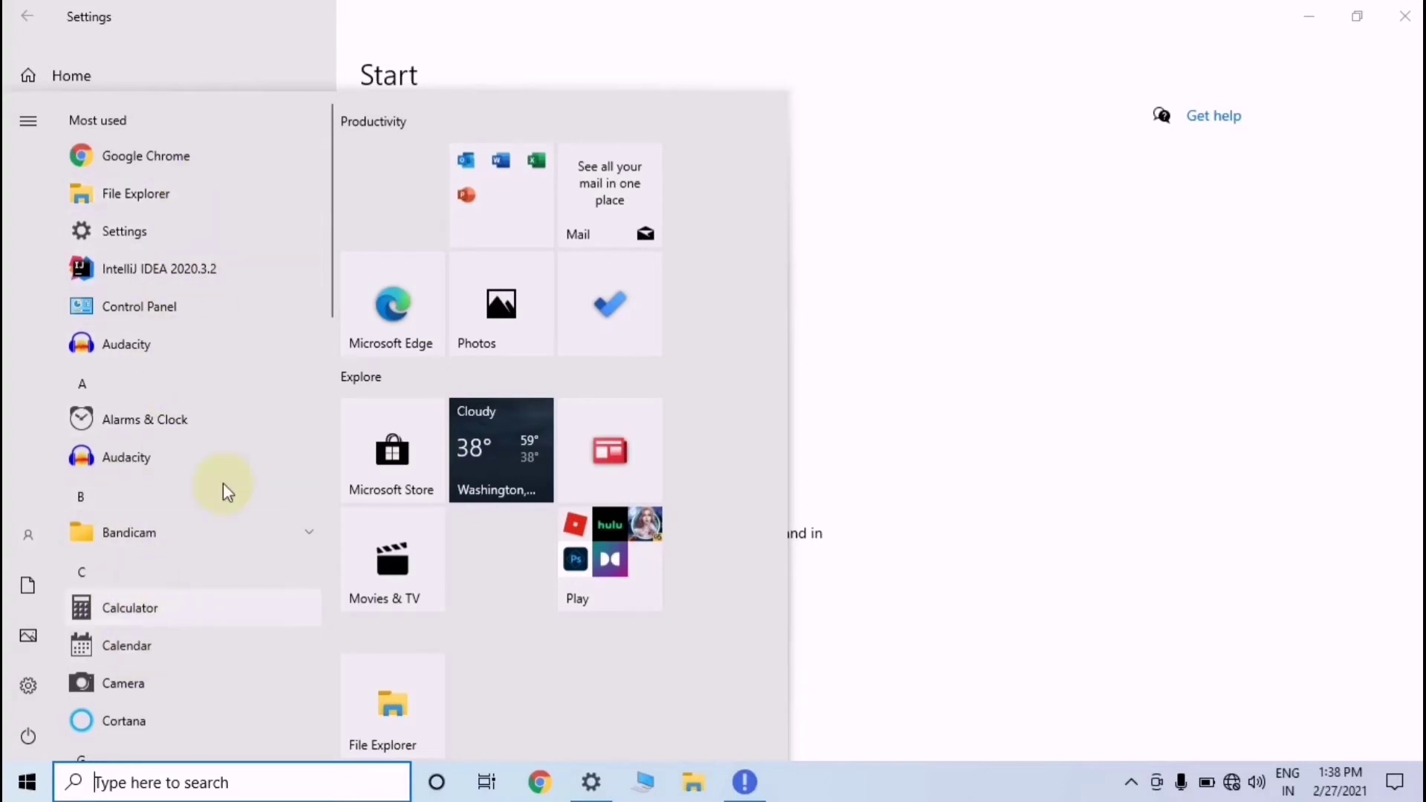
{"action": "left_click", "coordinate": [858, 380]}
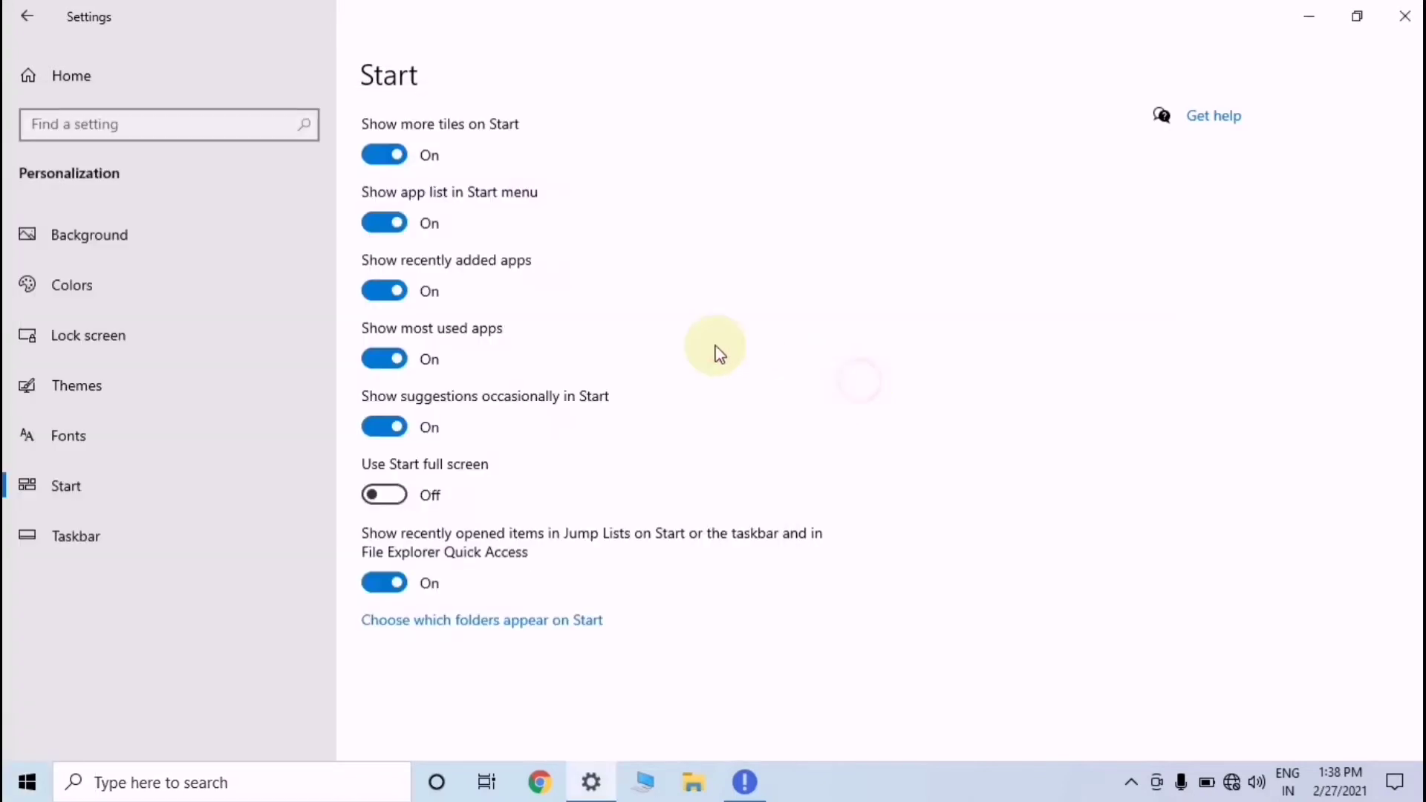
{"action": "left_click", "coordinate": [399, 223]}
{"action": "left_click", "coordinate": [26, 780]}
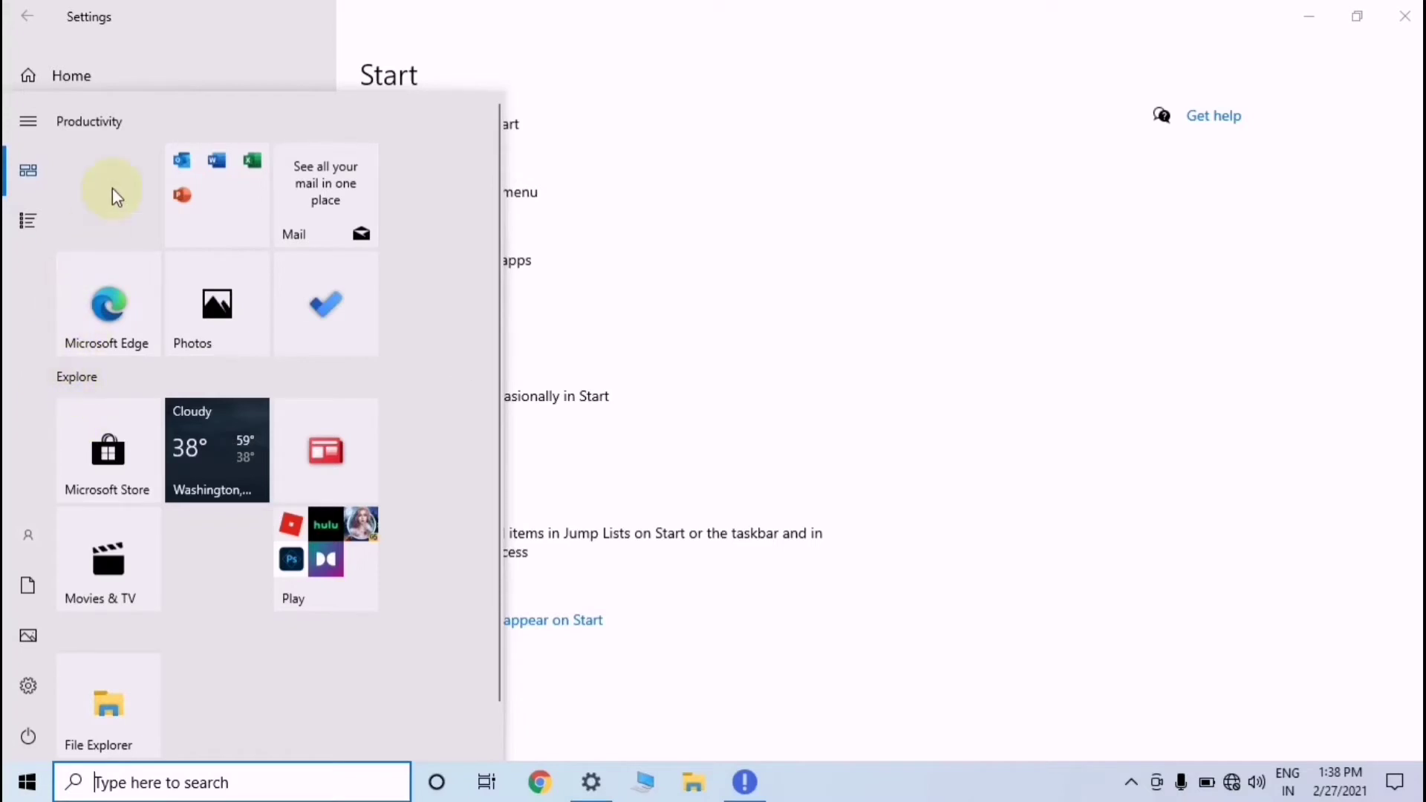
{"action": "left_click", "coordinate": [695, 294]}
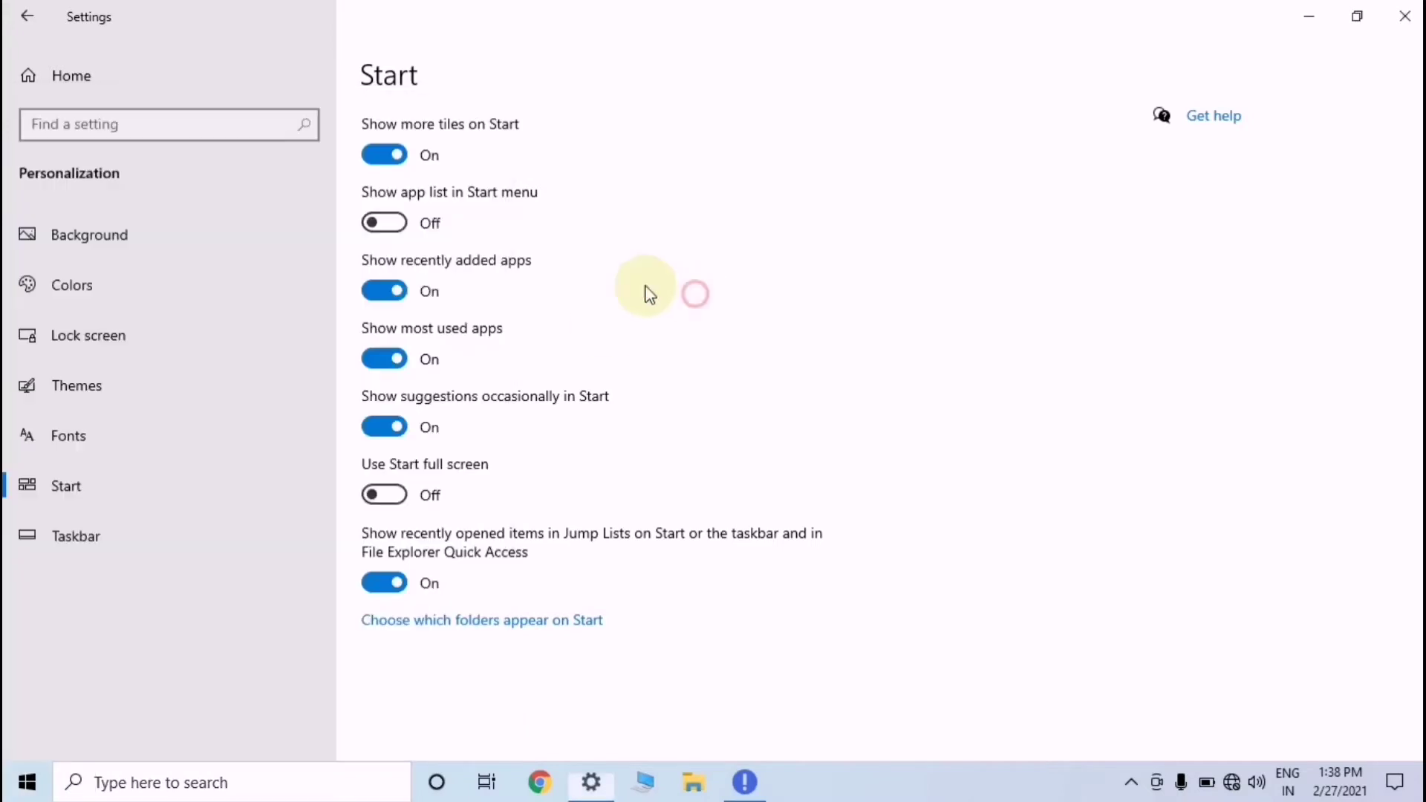
- Turn "Show app list in Start menu" back on and inspect the app list and tiles in the Start menu
{"action": "left_click", "coordinate": [387, 223]}
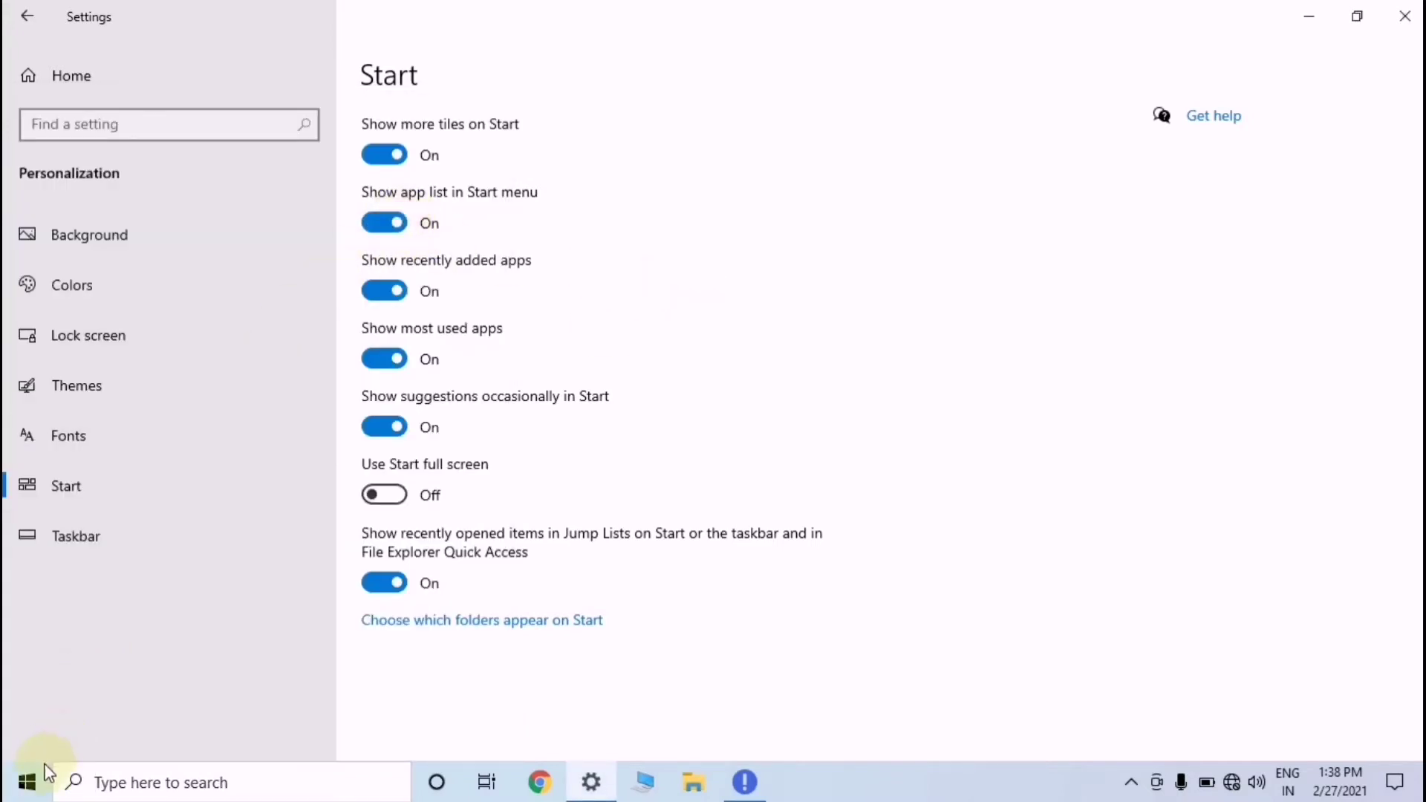
{"action": "left_click", "coordinate": [27, 782]}
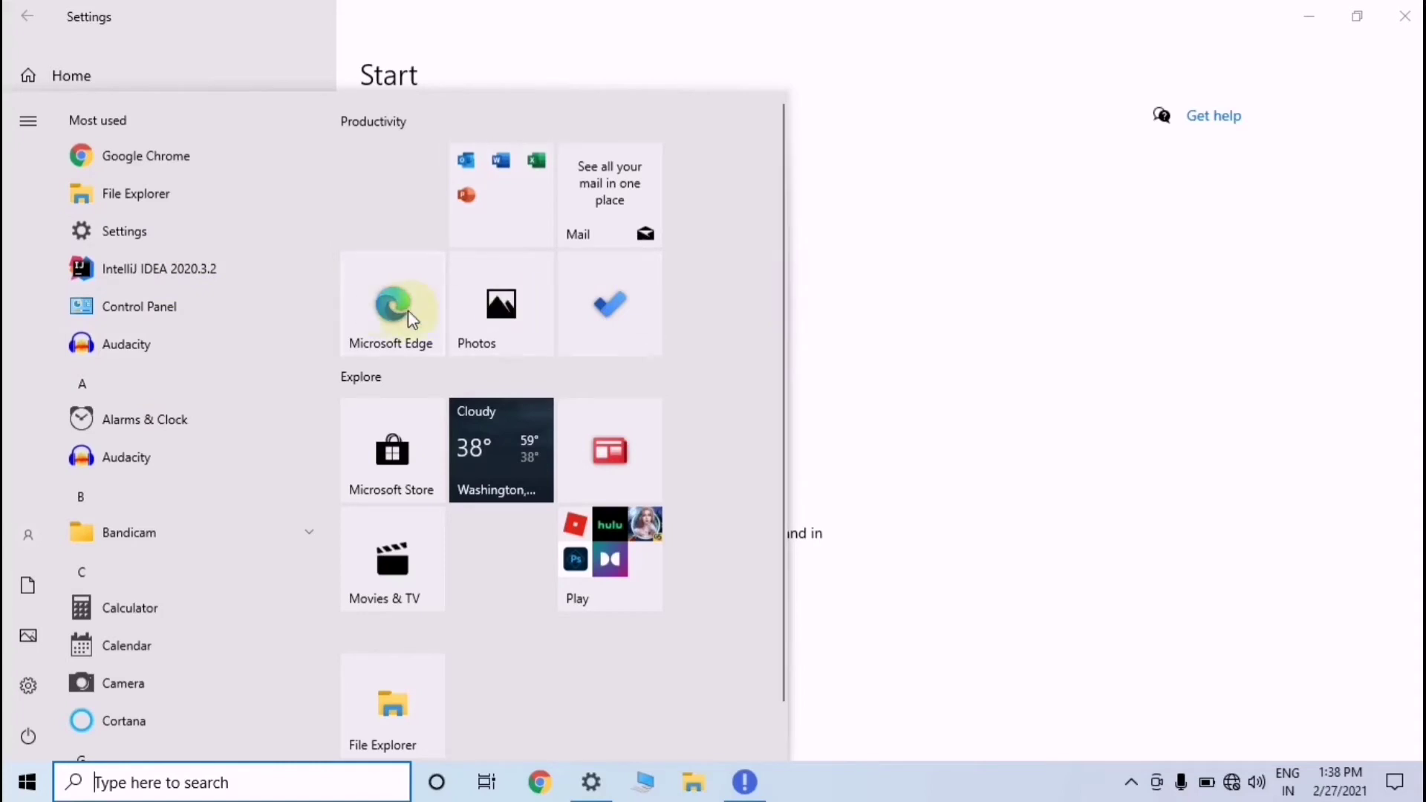
{"action": "left_click", "coordinate": [926, 318]}
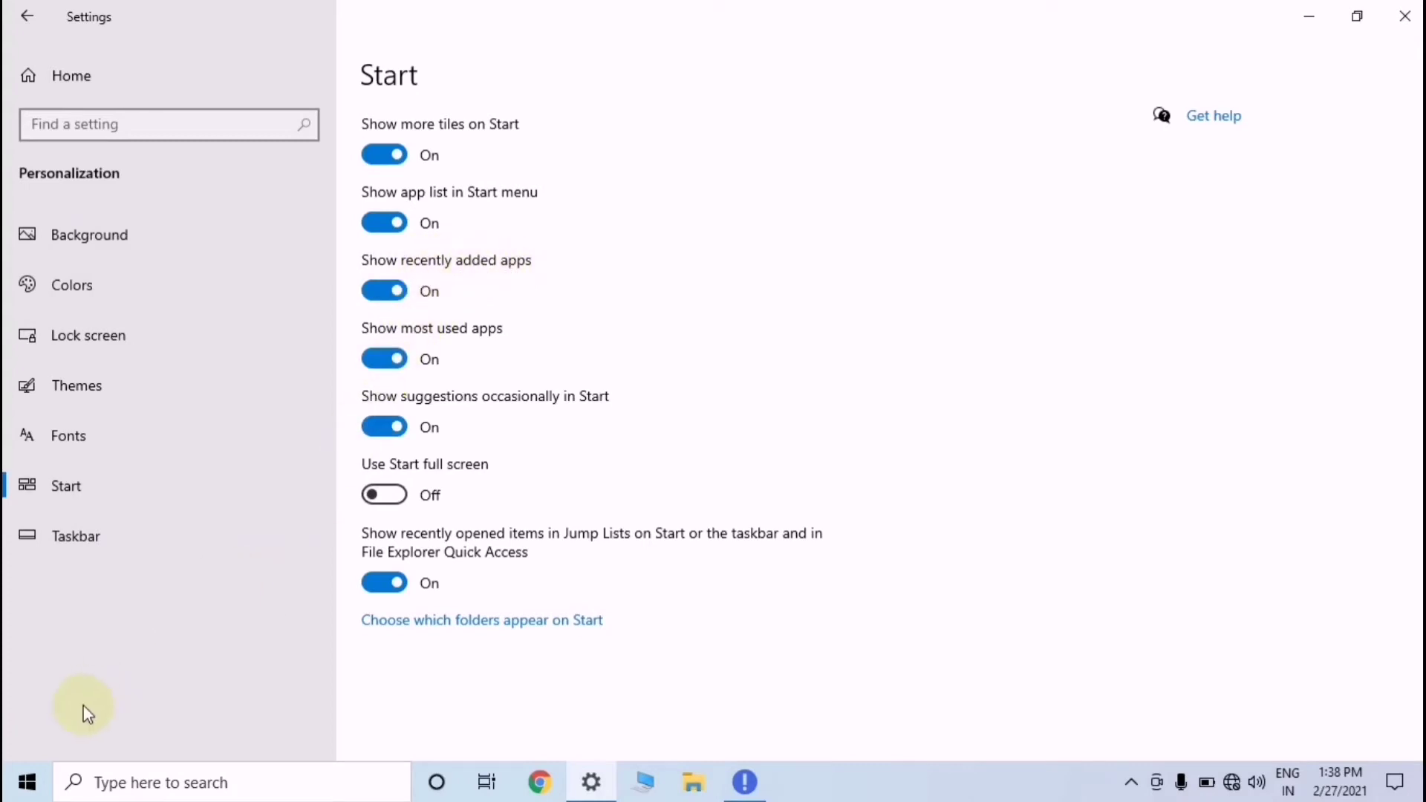
{"action": "left_click", "coordinate": [26, 787]}
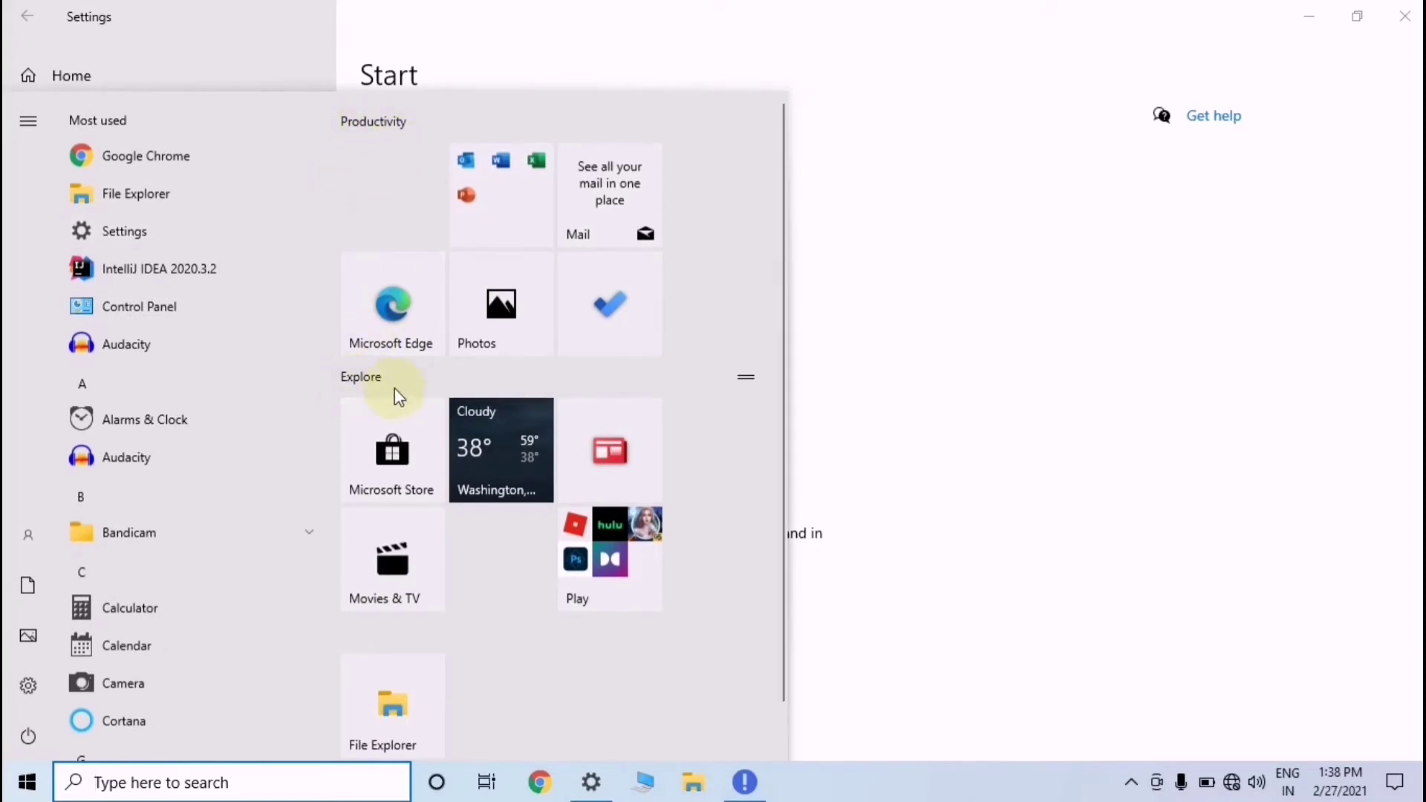
{"action": "scroll", "coordinate": [367, 643], "scroll_direction": "down", "scroll_amount": 1}
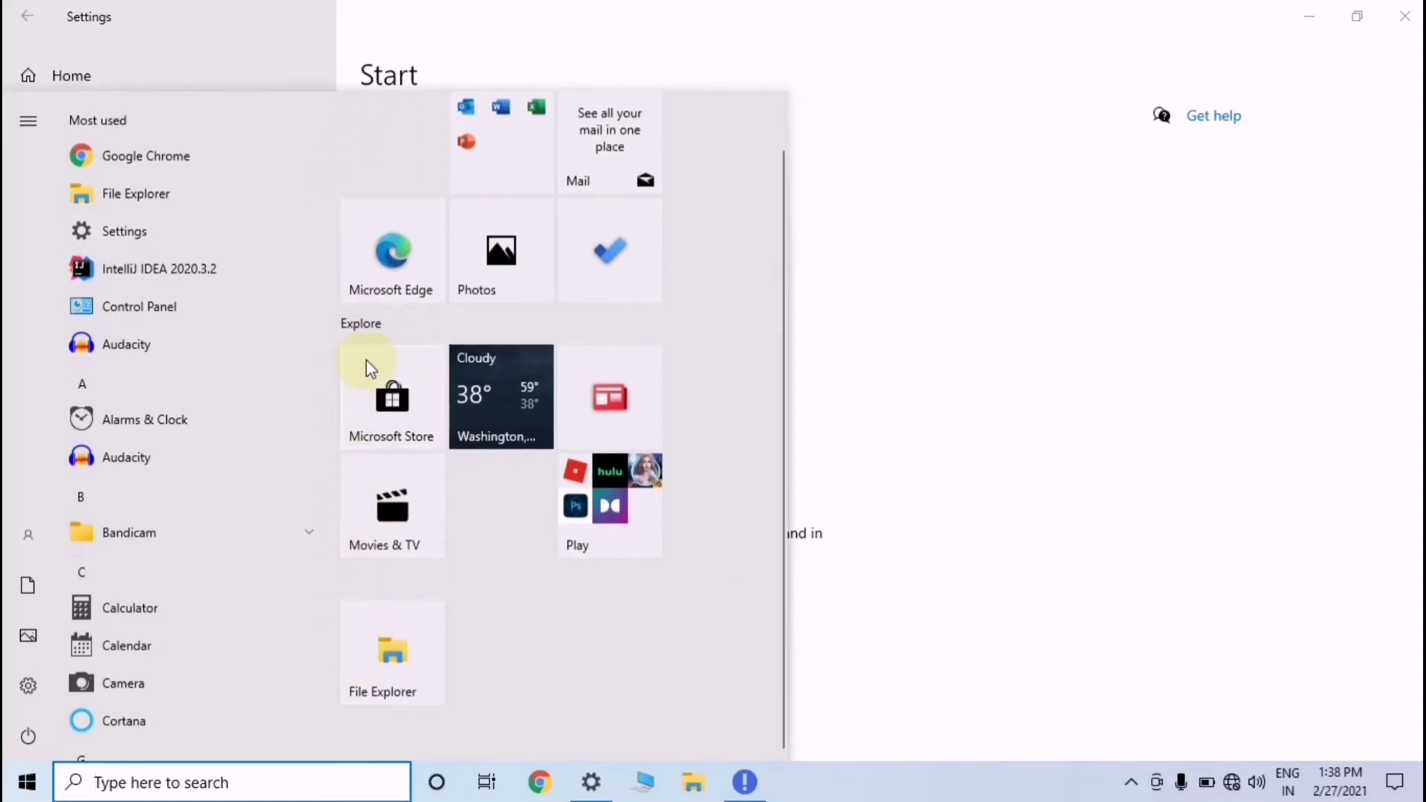
{"action": "scroll", "coordinate": [371, 361], "scroll_direction": "up", "scroll_amount": 1}
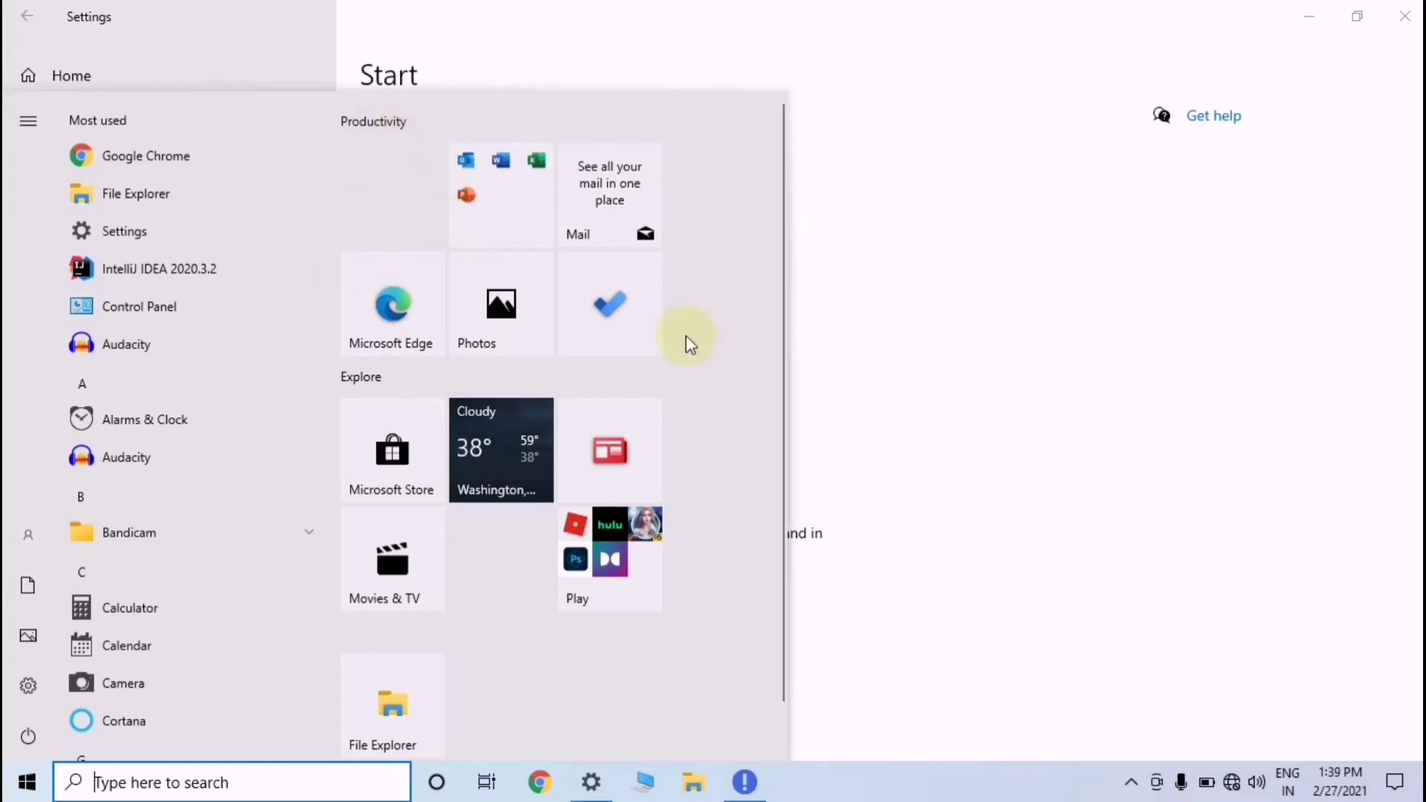
{"action": "left_click", "coordinate": [946, 321]}
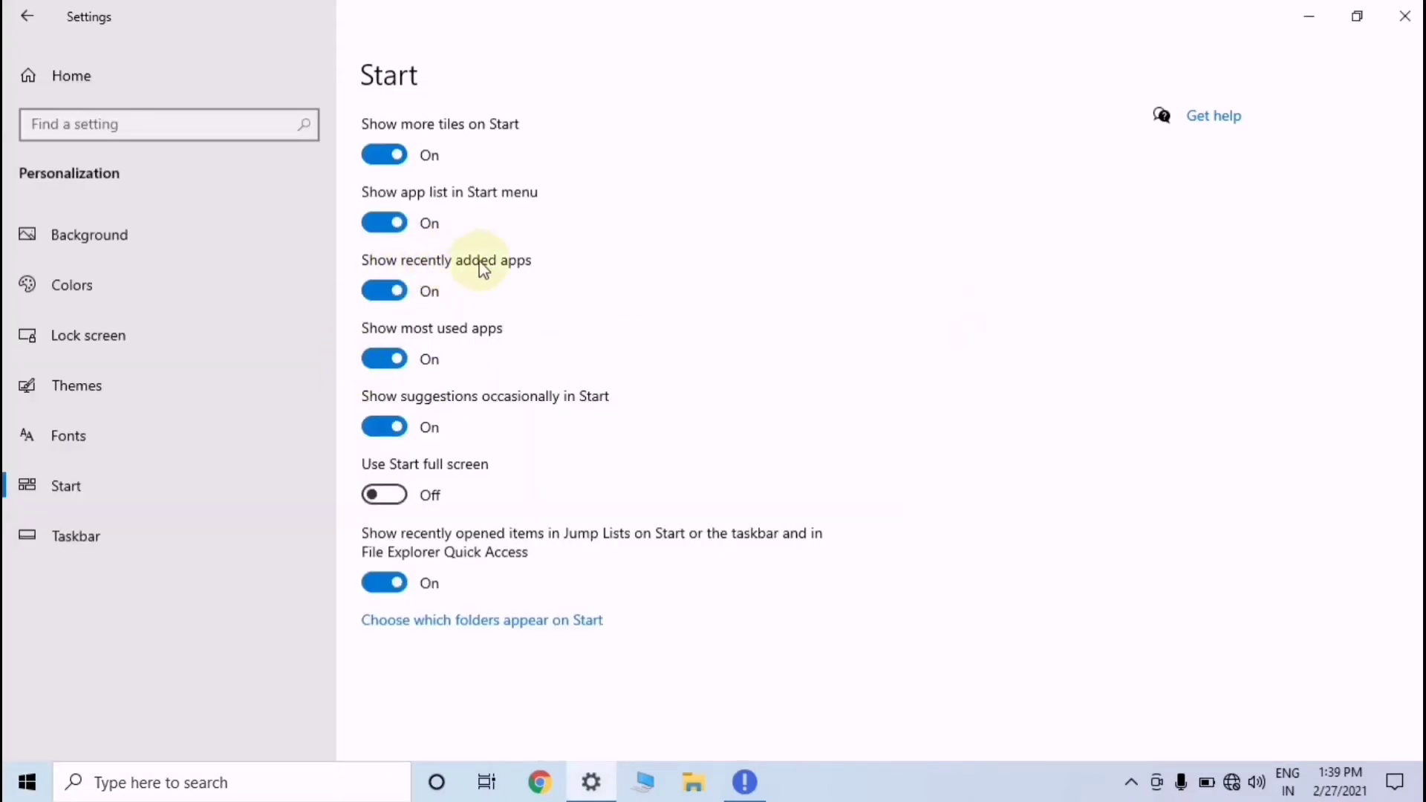
- Turn off "Show recently added apps", leave "Show most used apps" on, and check the Start menu's app list
{"action": "left_click", "coordinate": [401, 291]}
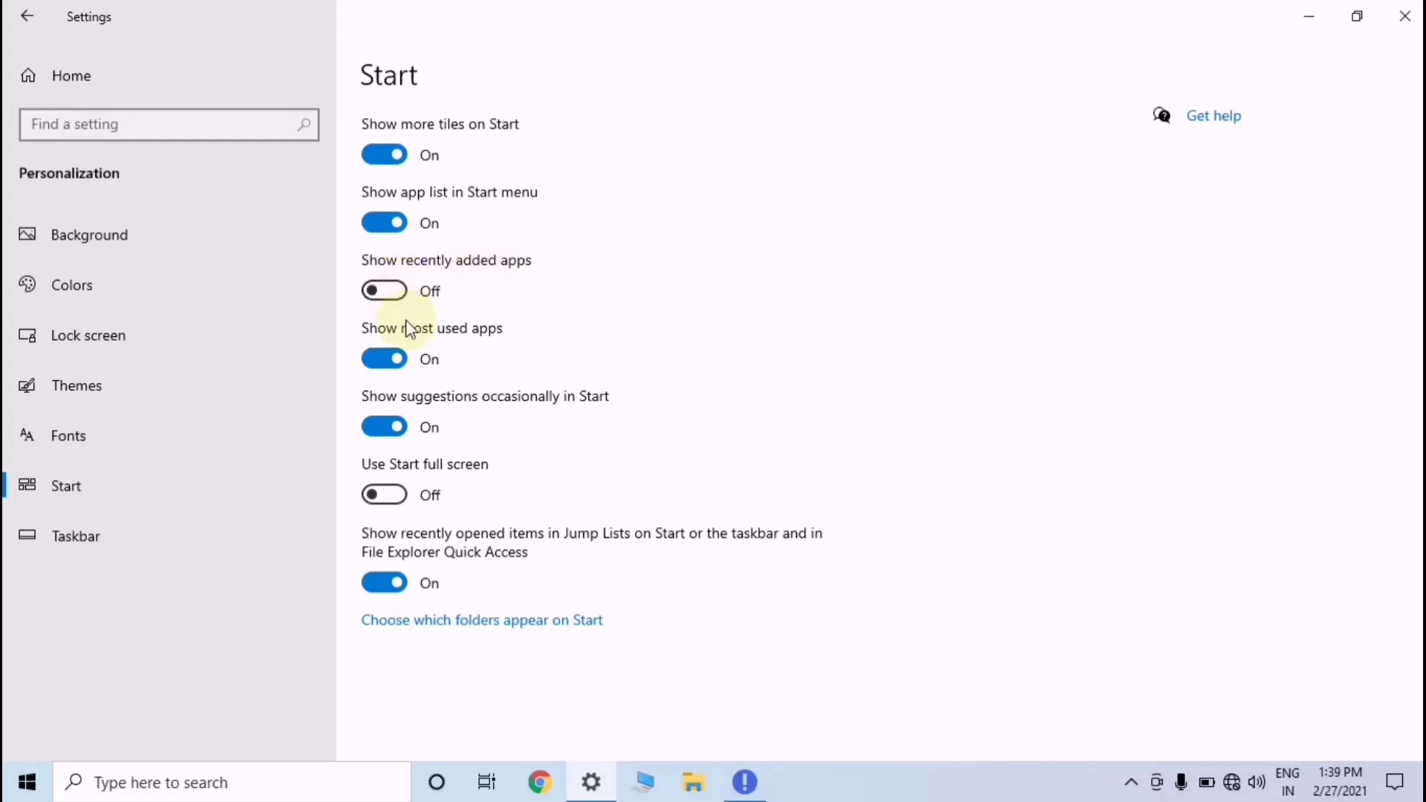
{"action": "left_click", "coordinate": [415, 363]}
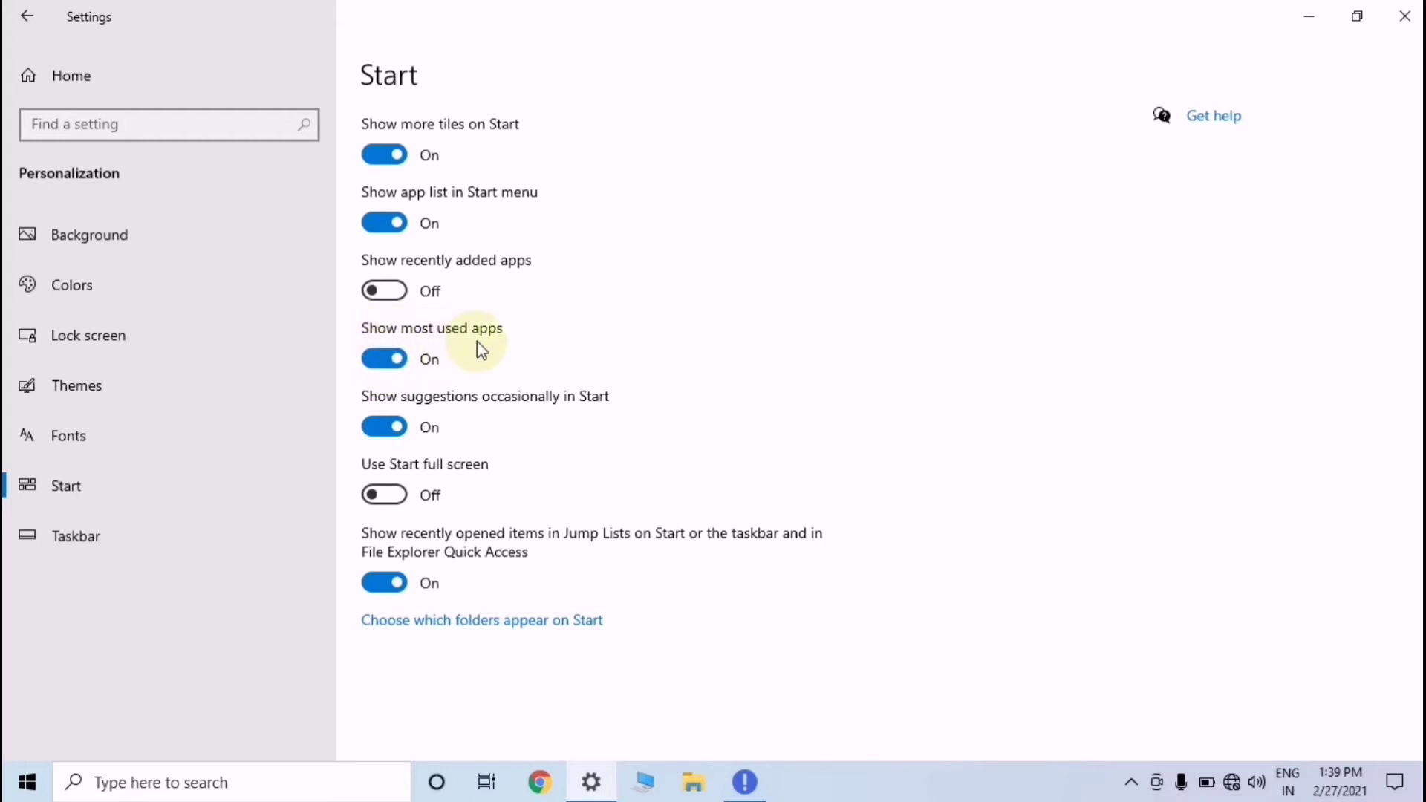
{"action": "left_click", "coordinate": [402, 371]}
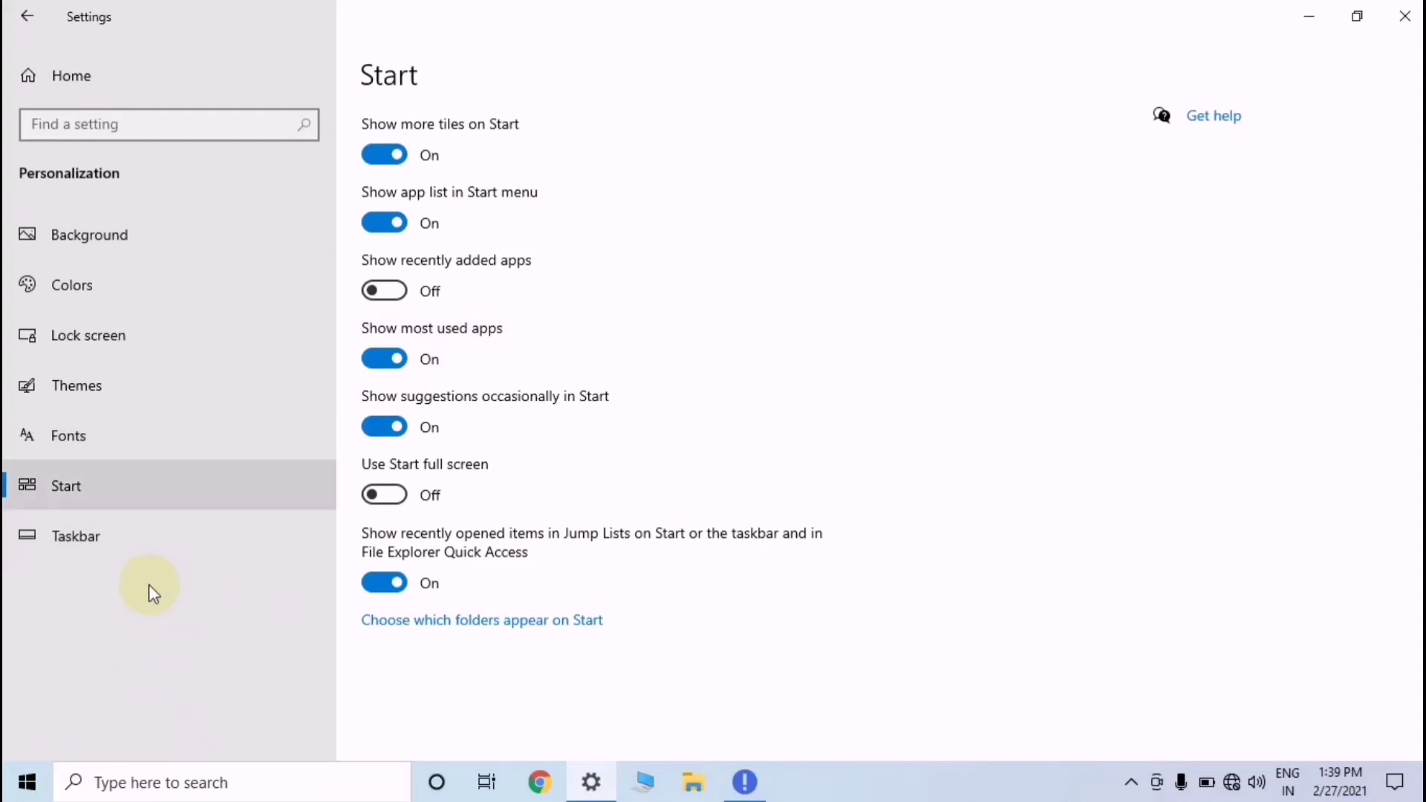
{"action": "left_click", "coordinate": [28, 783]}
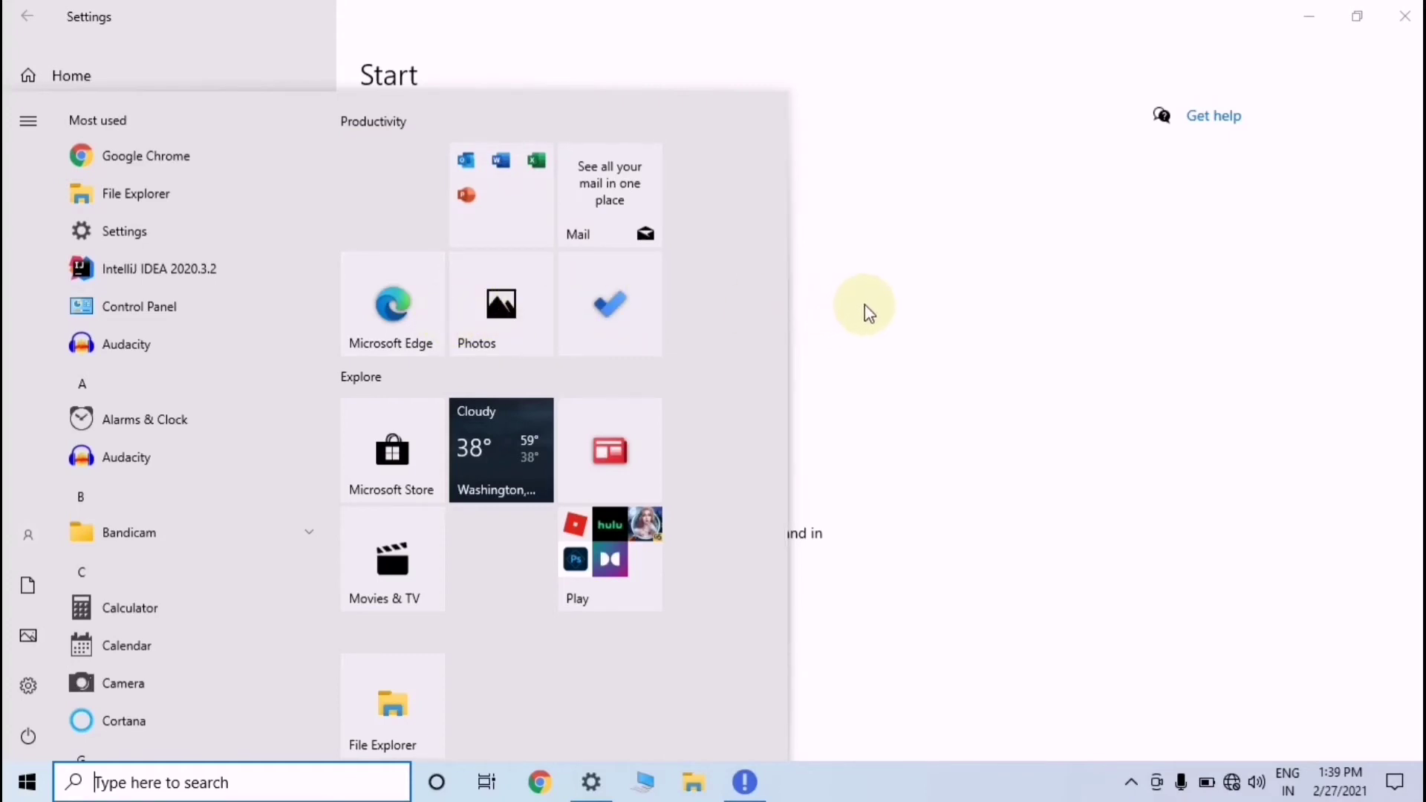
- Turn off "Show most used apps", leave "Show suggestions occasionally in Start" on, and check the Start menu's app list
{"action": "left_click", "coordinate": [1103, 388]}
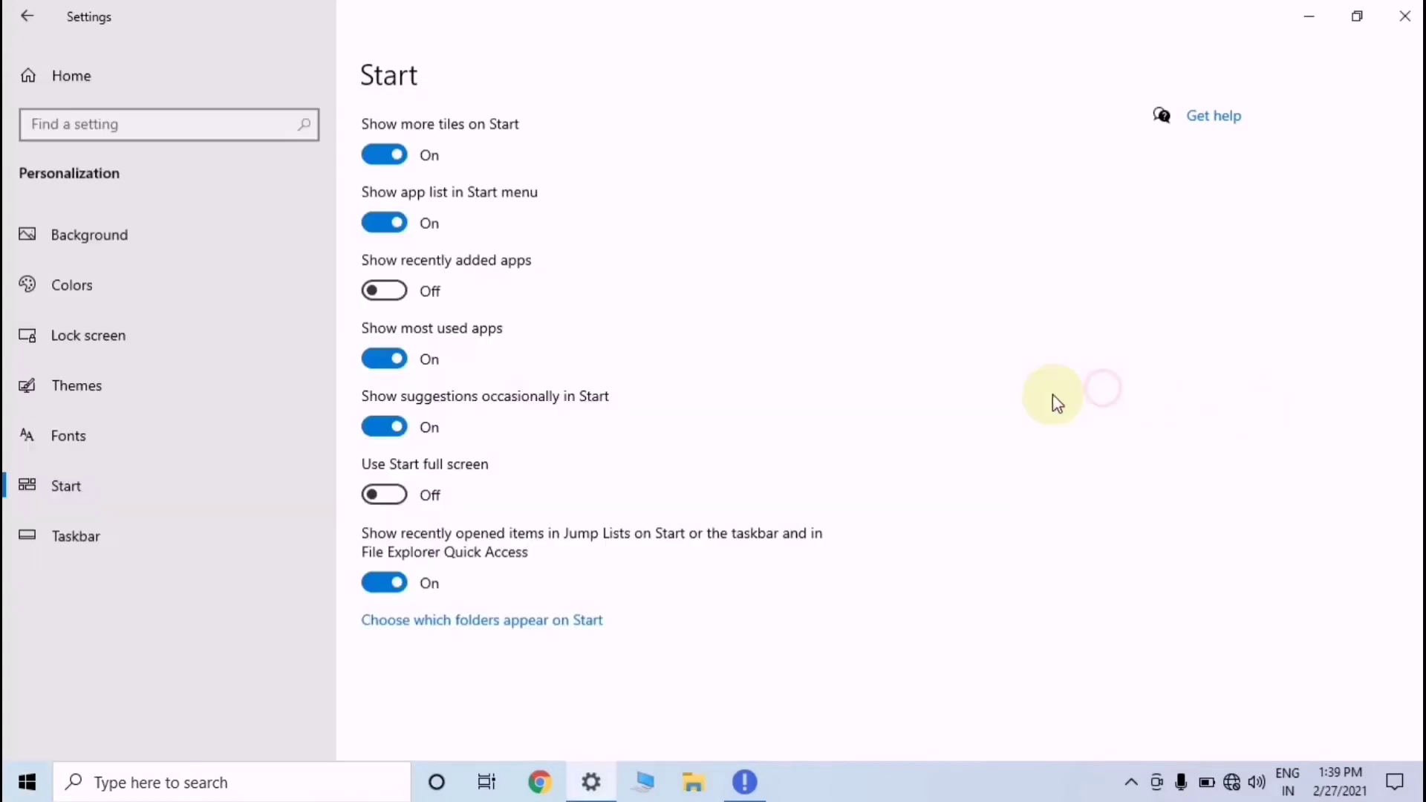
{"action": "left_click", "coordinate": [400, 367]}
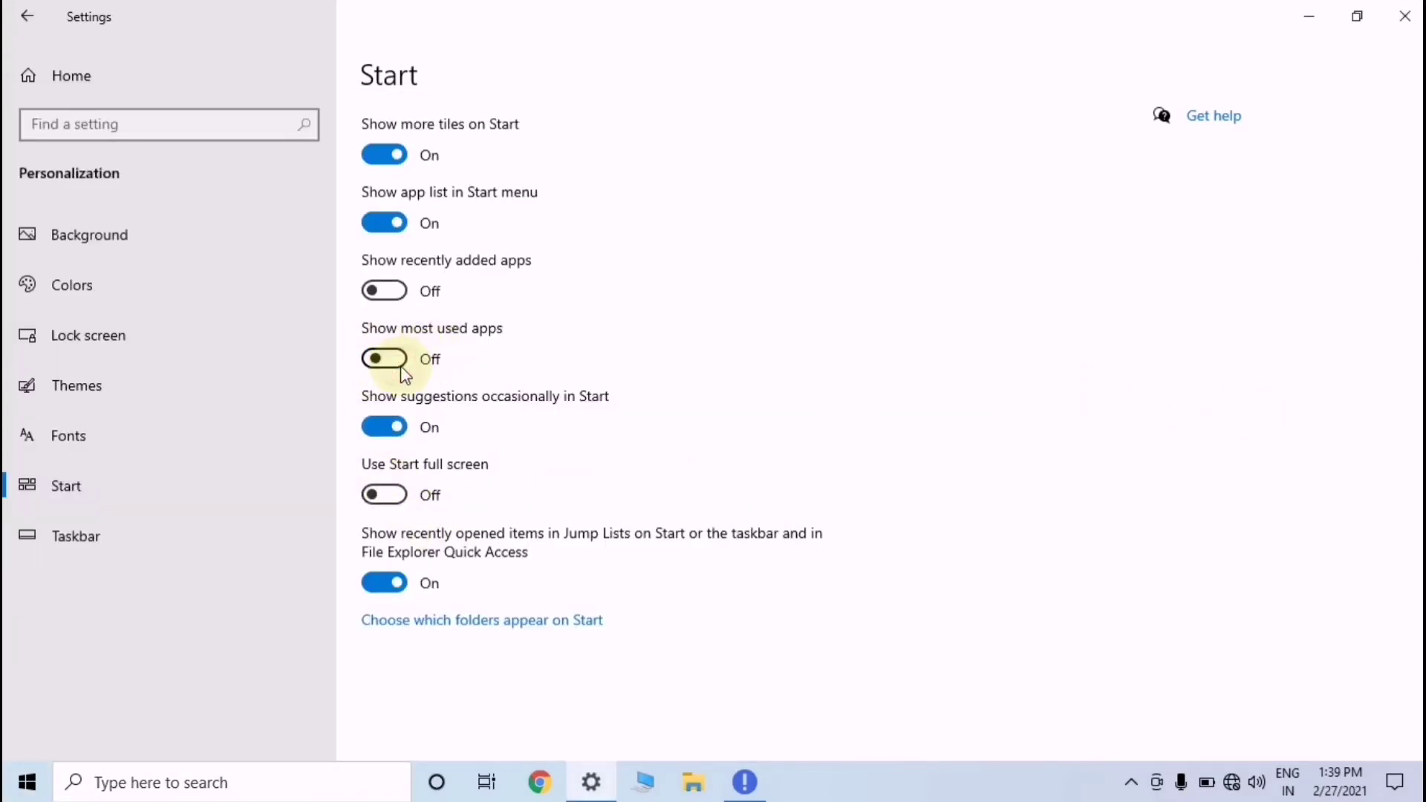
{"action": "left_click", "coordinate": [390, 428]}
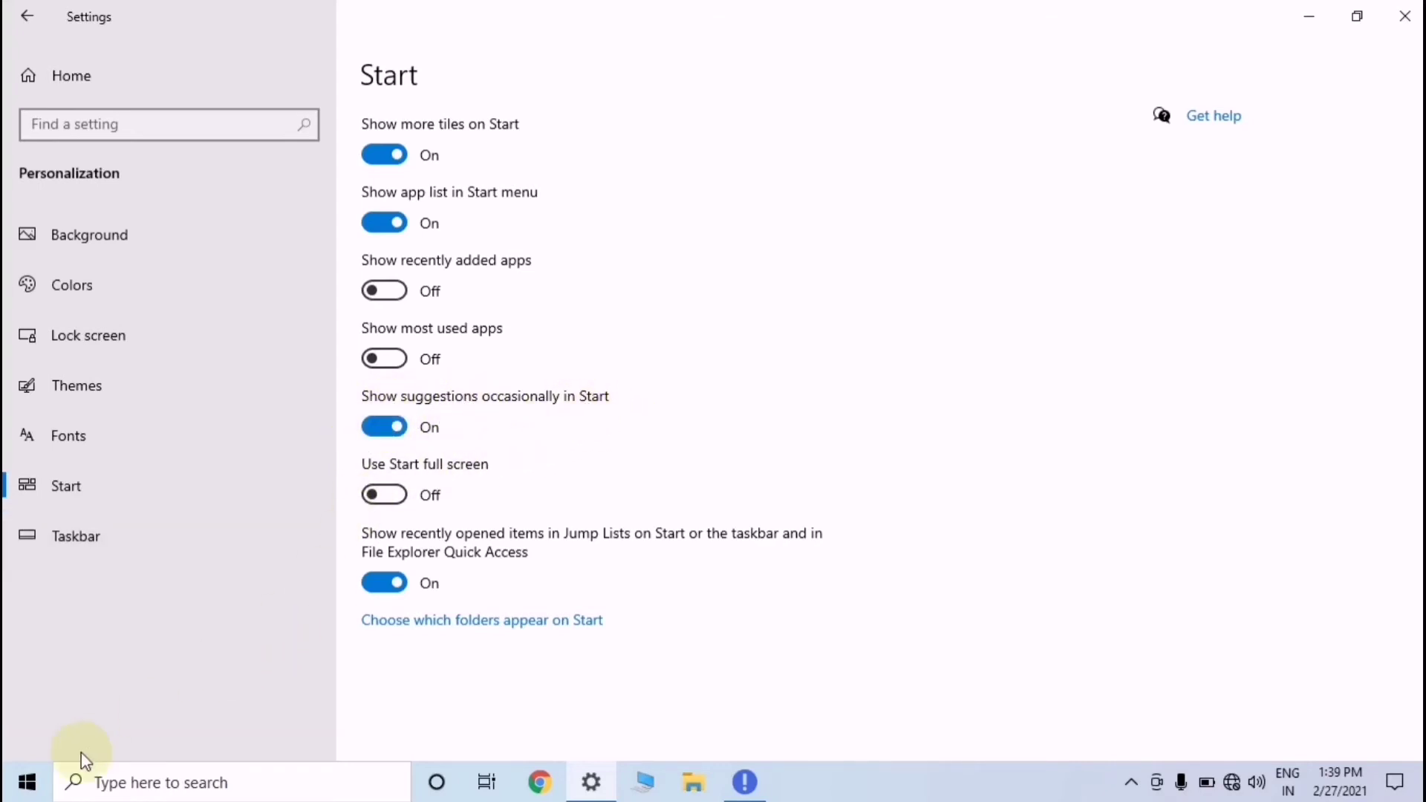
{"action": "left_click", "coordinate": [28, 783]}
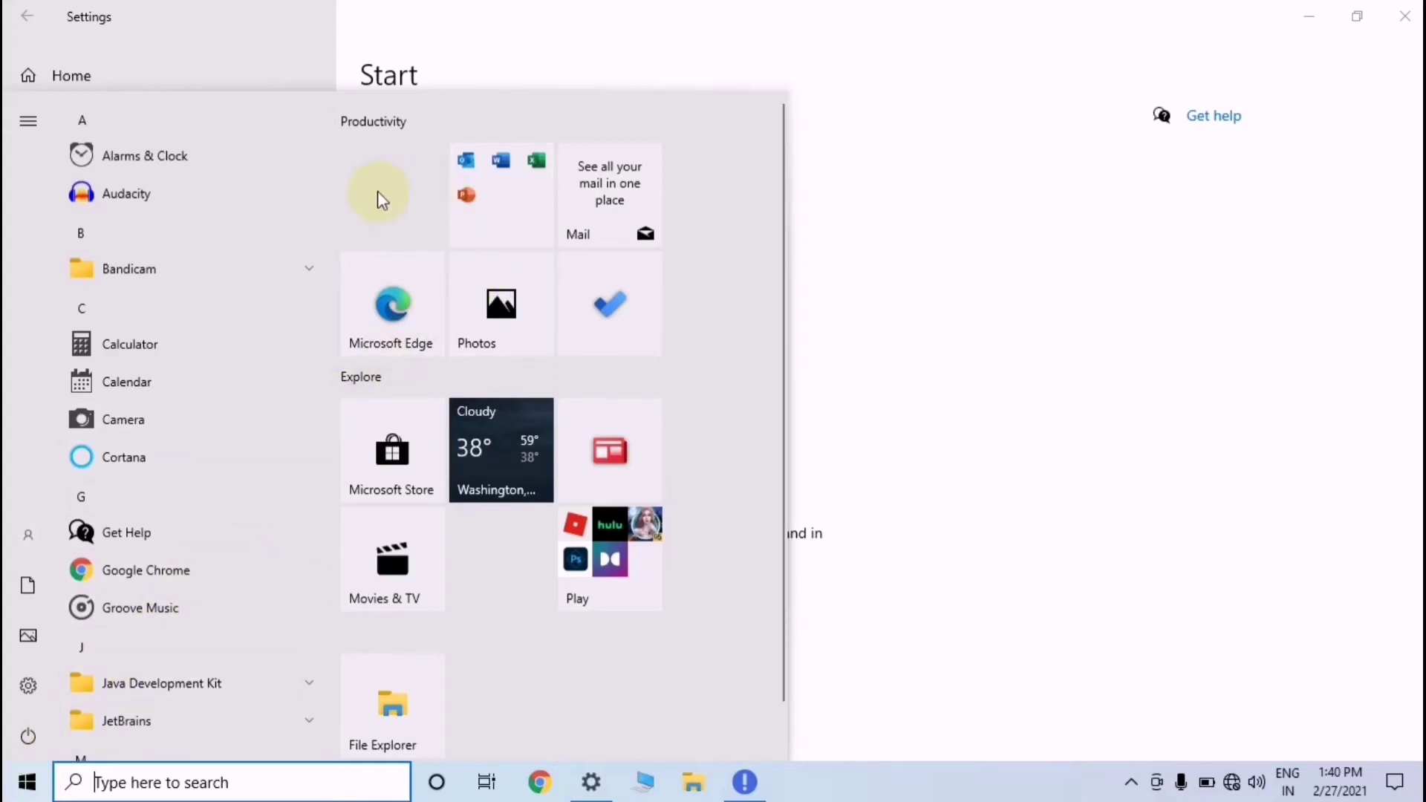
{"action": "left_click", "coordinate": [858, 283]}
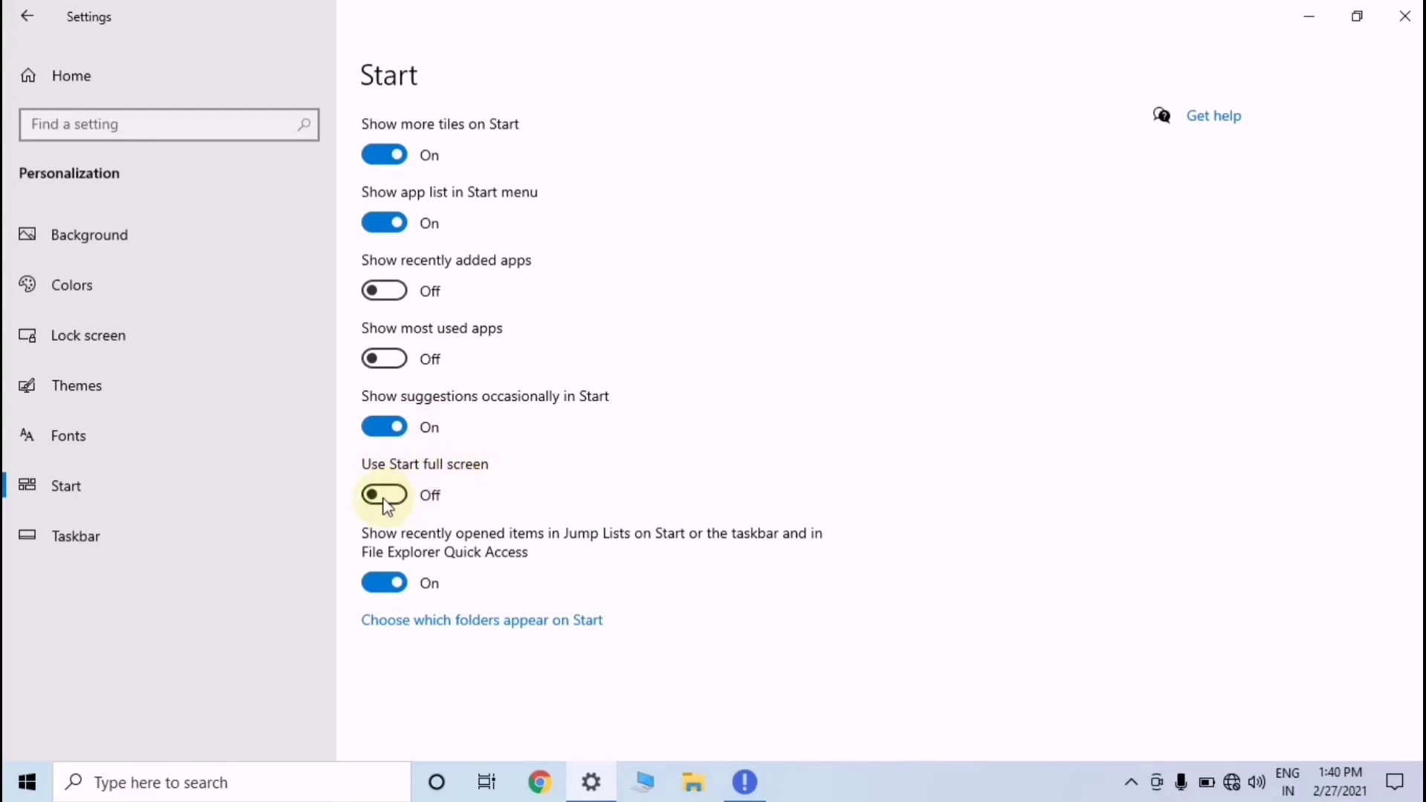
- Turn on "Use Start full screen" and compare the Start menu before and after the change
{"action": "left_click", "coordinate": [24, 793]}
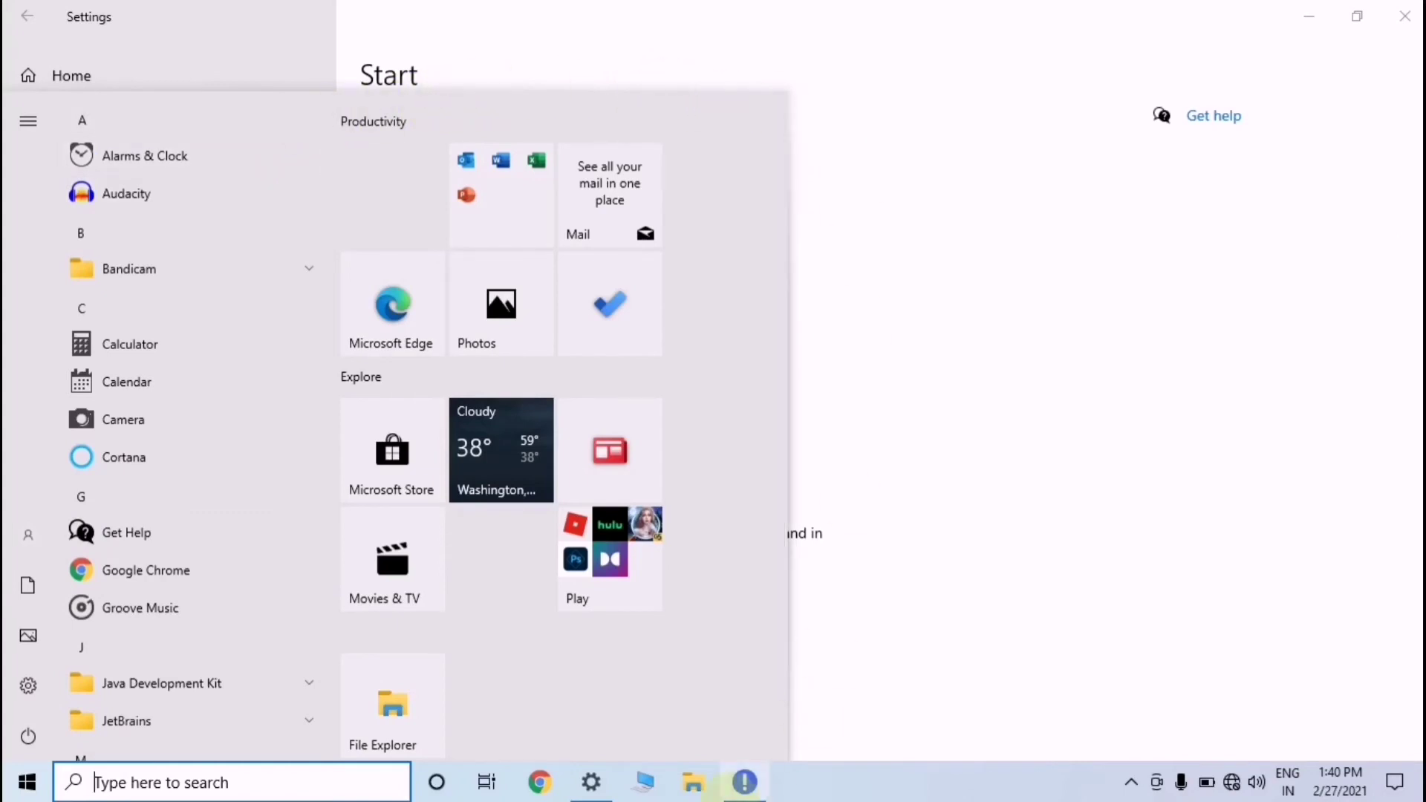
{"action": "mouse_move", "coordinate": [28, 685]}
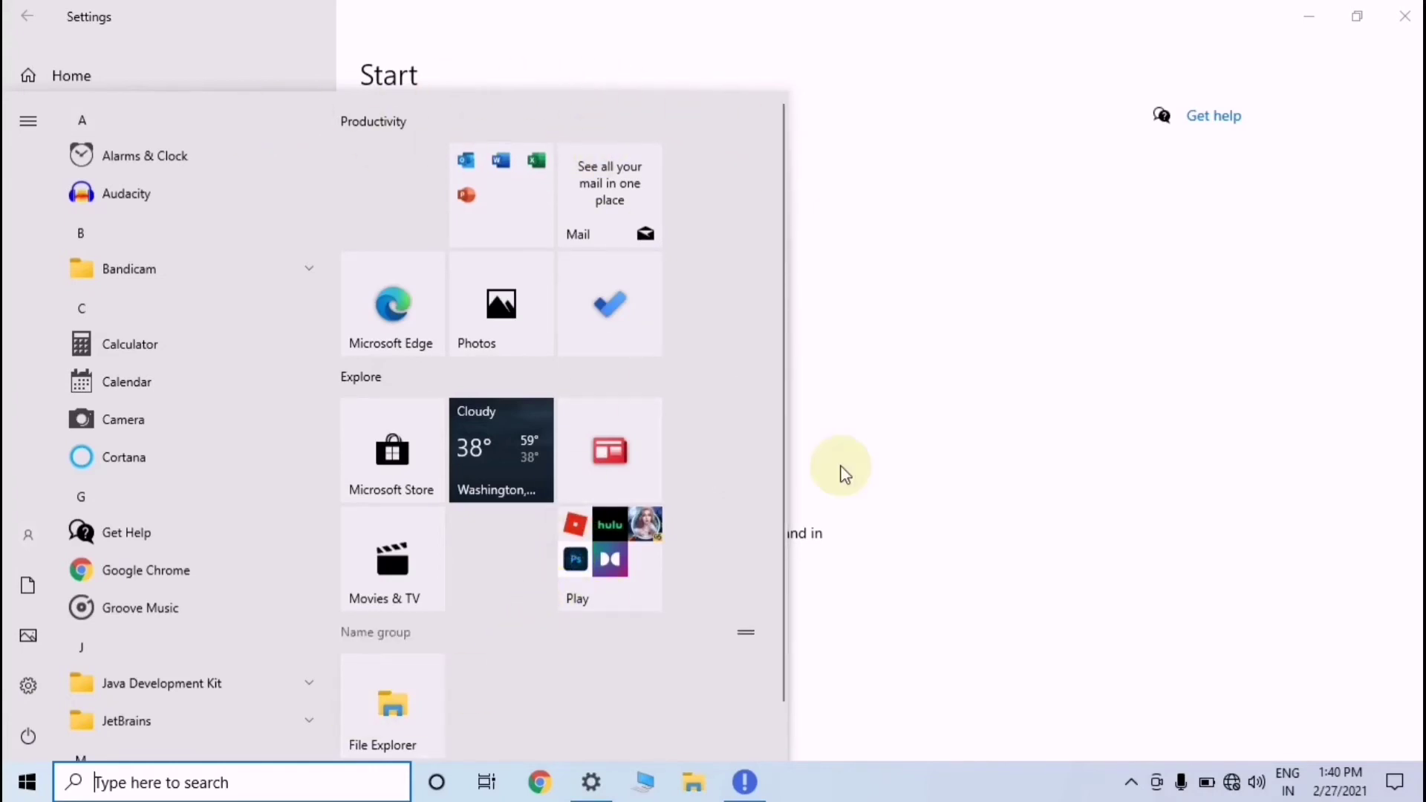
{"action": "left_click", "coordinate": [978, 426]}
{"action": "left_click", "coordinate": [385, 495]}
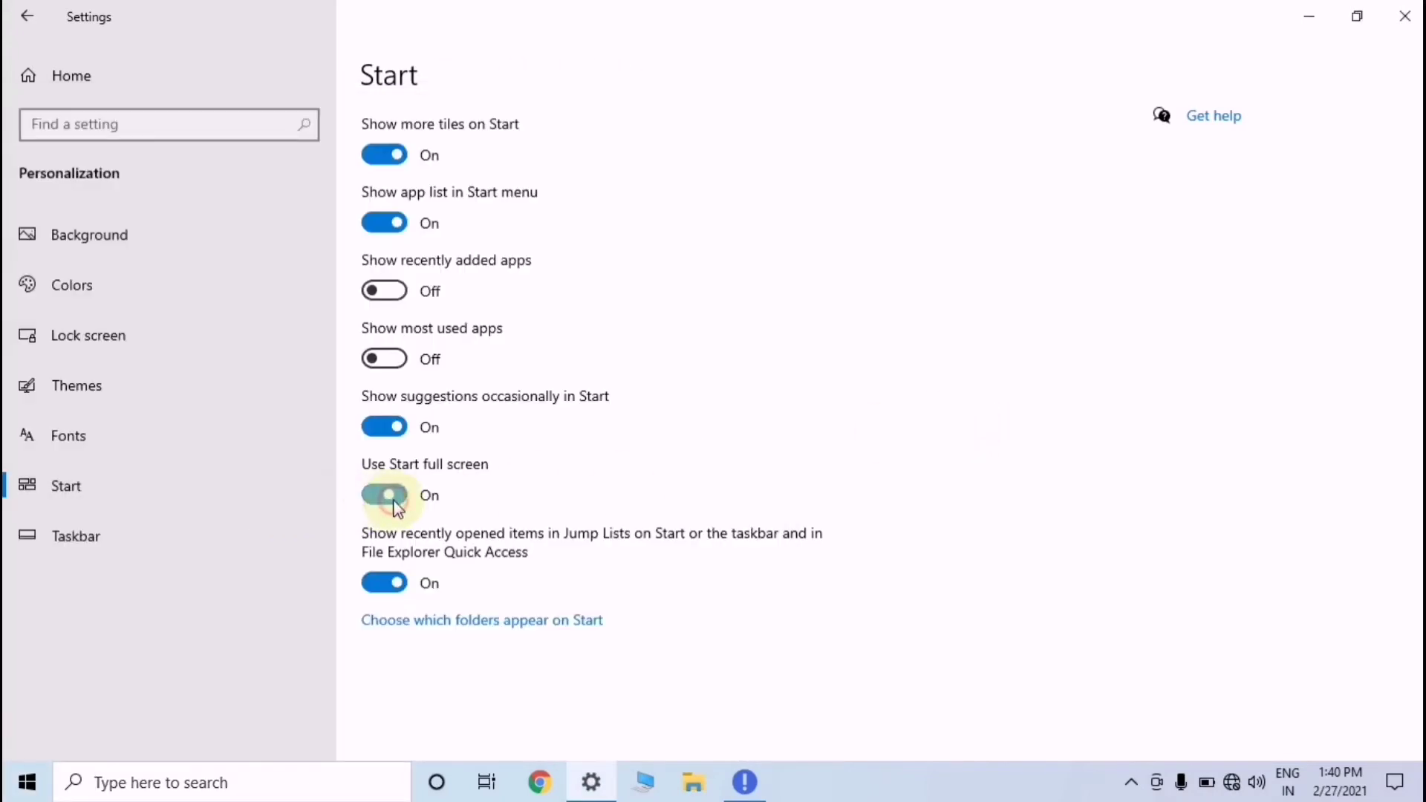
{"action": "left_click", "coordinate": [30, 792]}
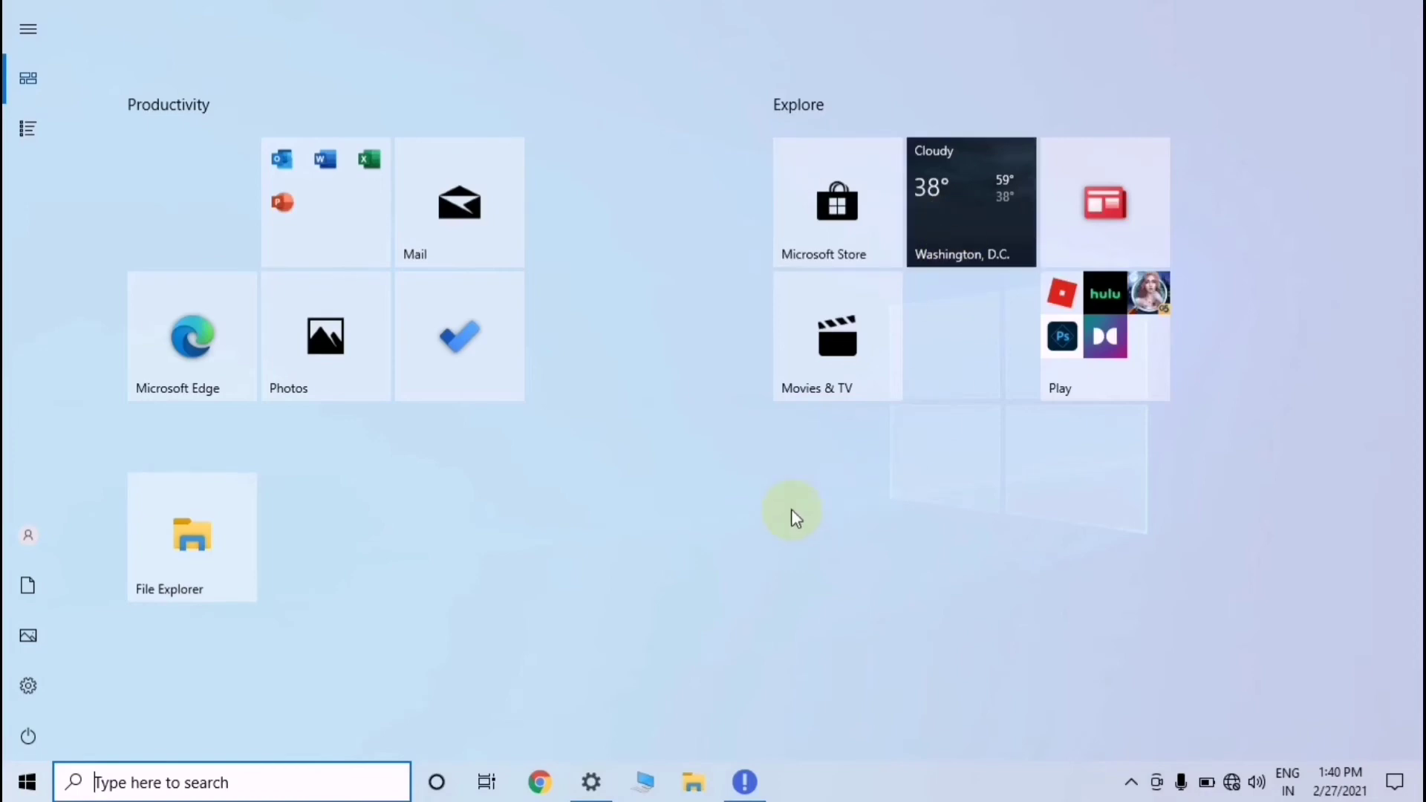
- Turn "Use Start full screen" back off and check the Start menu at its regular size
{"action": "left_click", "coordinate": [587, 784]}
{"action": "left_click", "coordinate": [400, 497]}
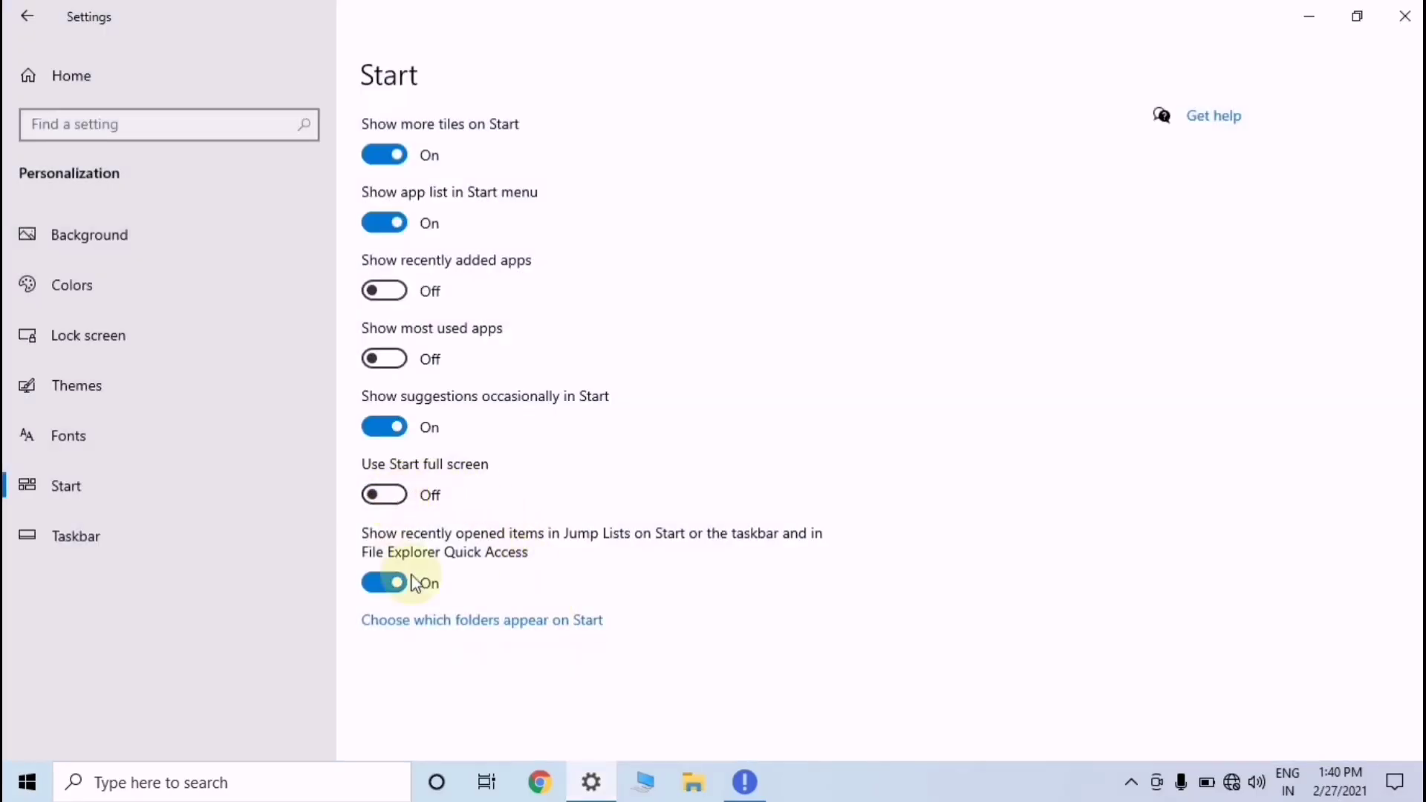
{"action": "left_click", "coordinate": [26, 782]}
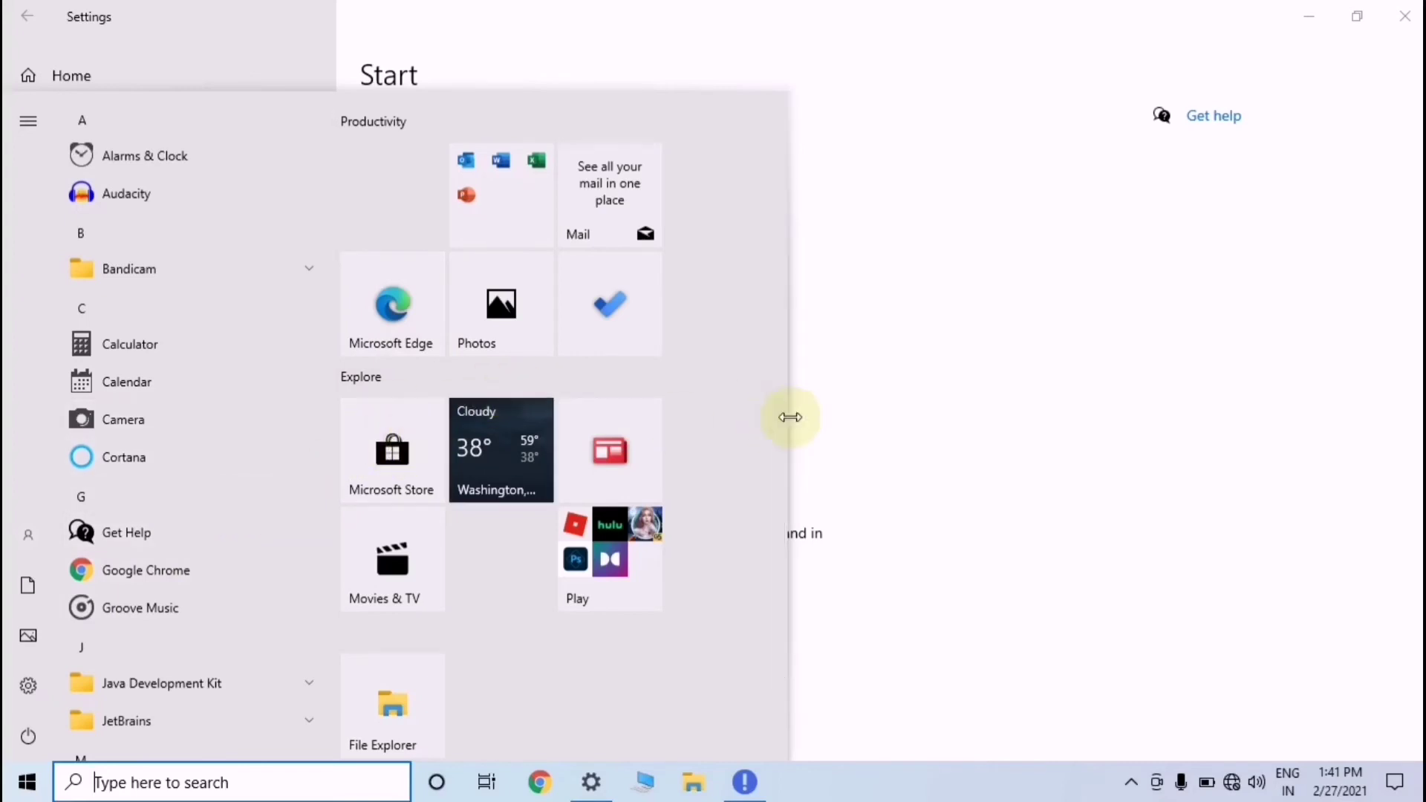
{"action": "left_click", "coordinate": [943, 428]}
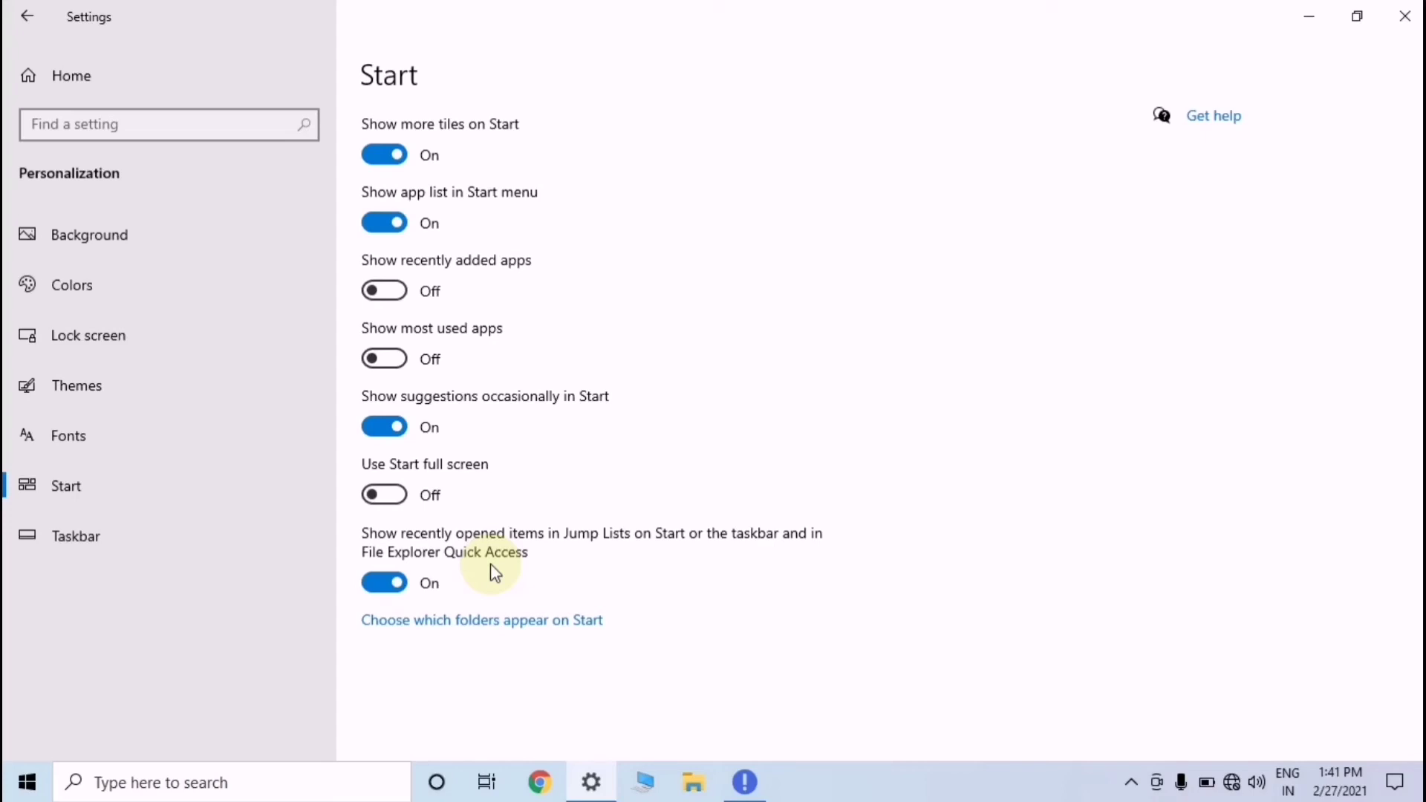
- Turn off "Show recently opened items in Jump Lists on Start or the taskbar and in File Explorer Quick Access", inspecting the Start menu before and after
{"action": "left_click", "coordinate": [27, 782]}
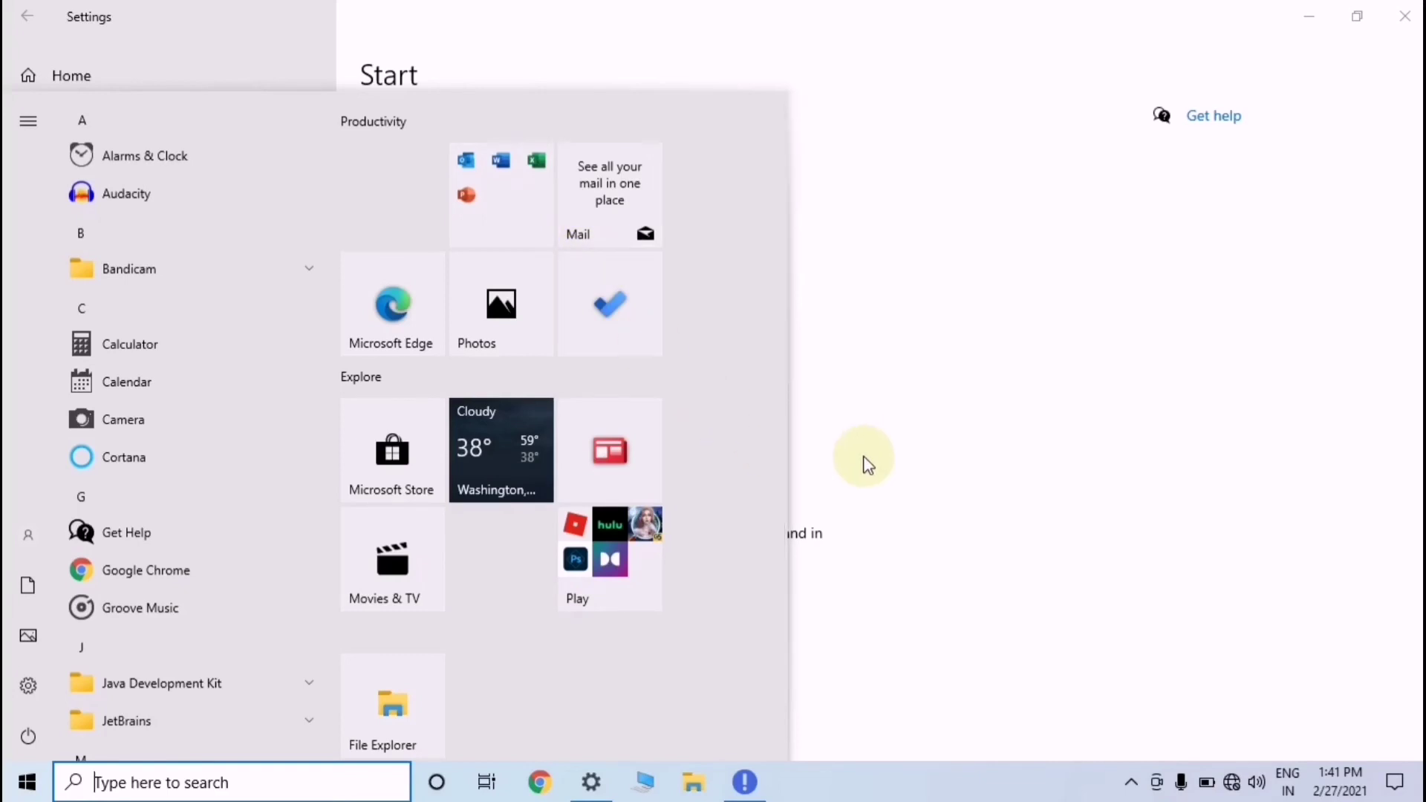
{"action": "left_click", "coordinate": [873, 410]}
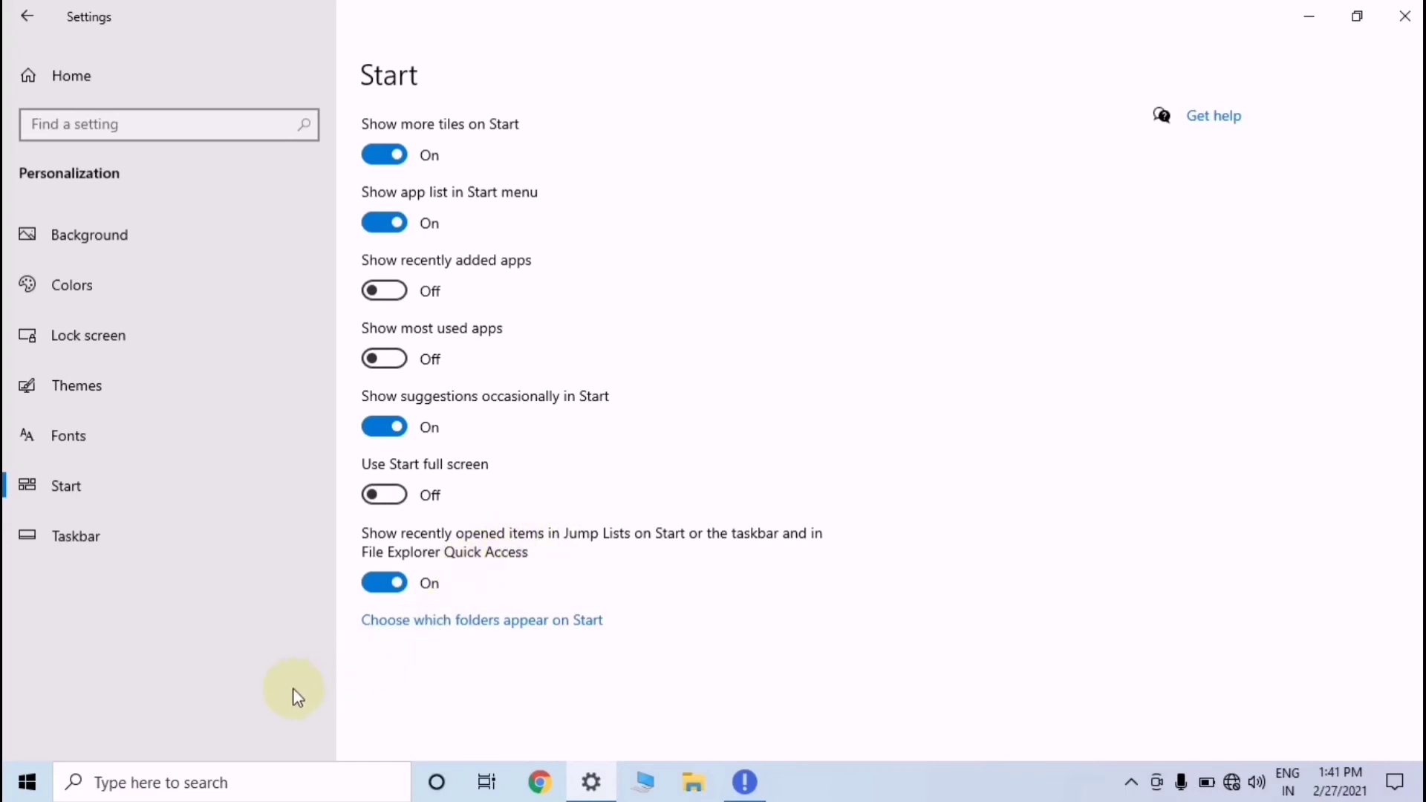
{"action": "left_click", "coordinate": [394, 584]}
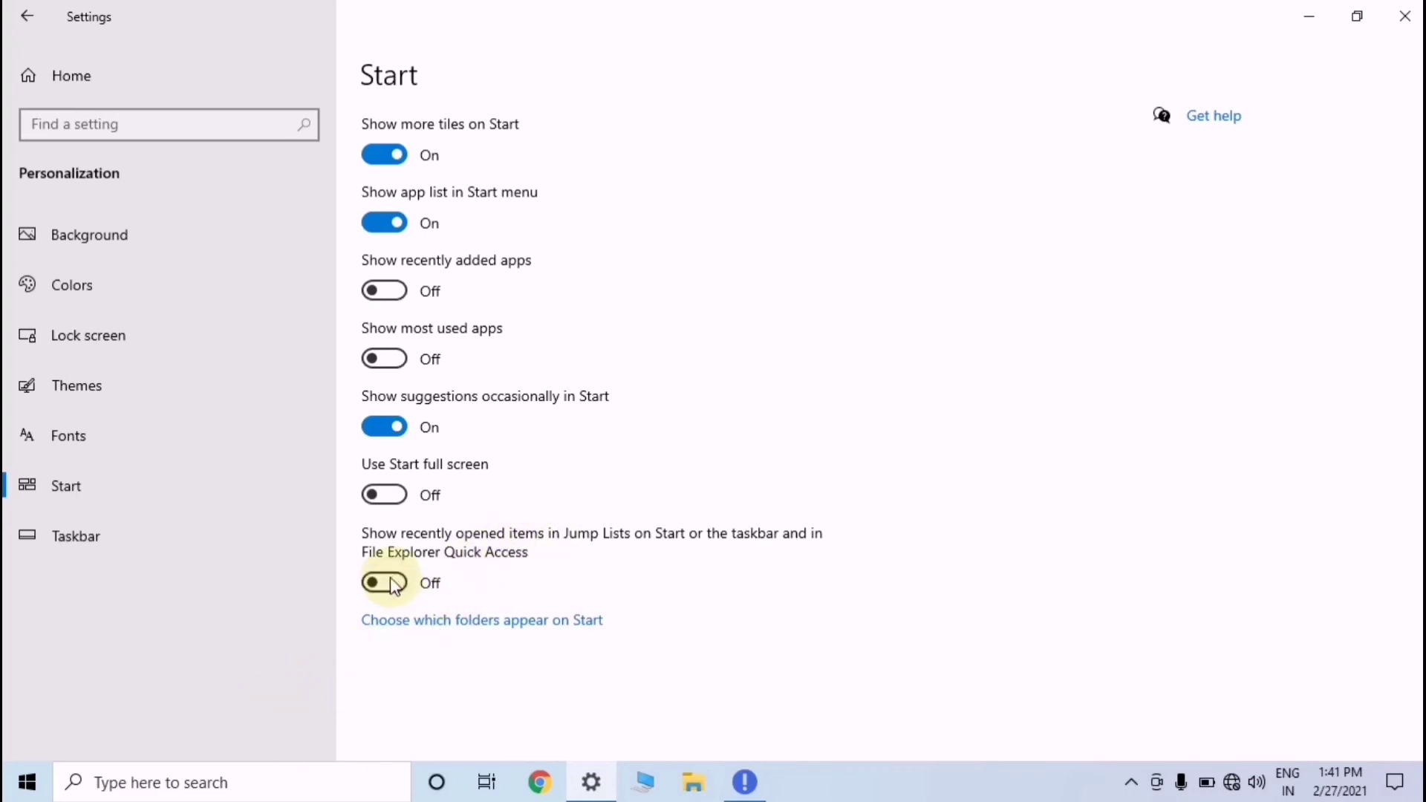
{"action": "left_click", "coordinate": [29, 780]}
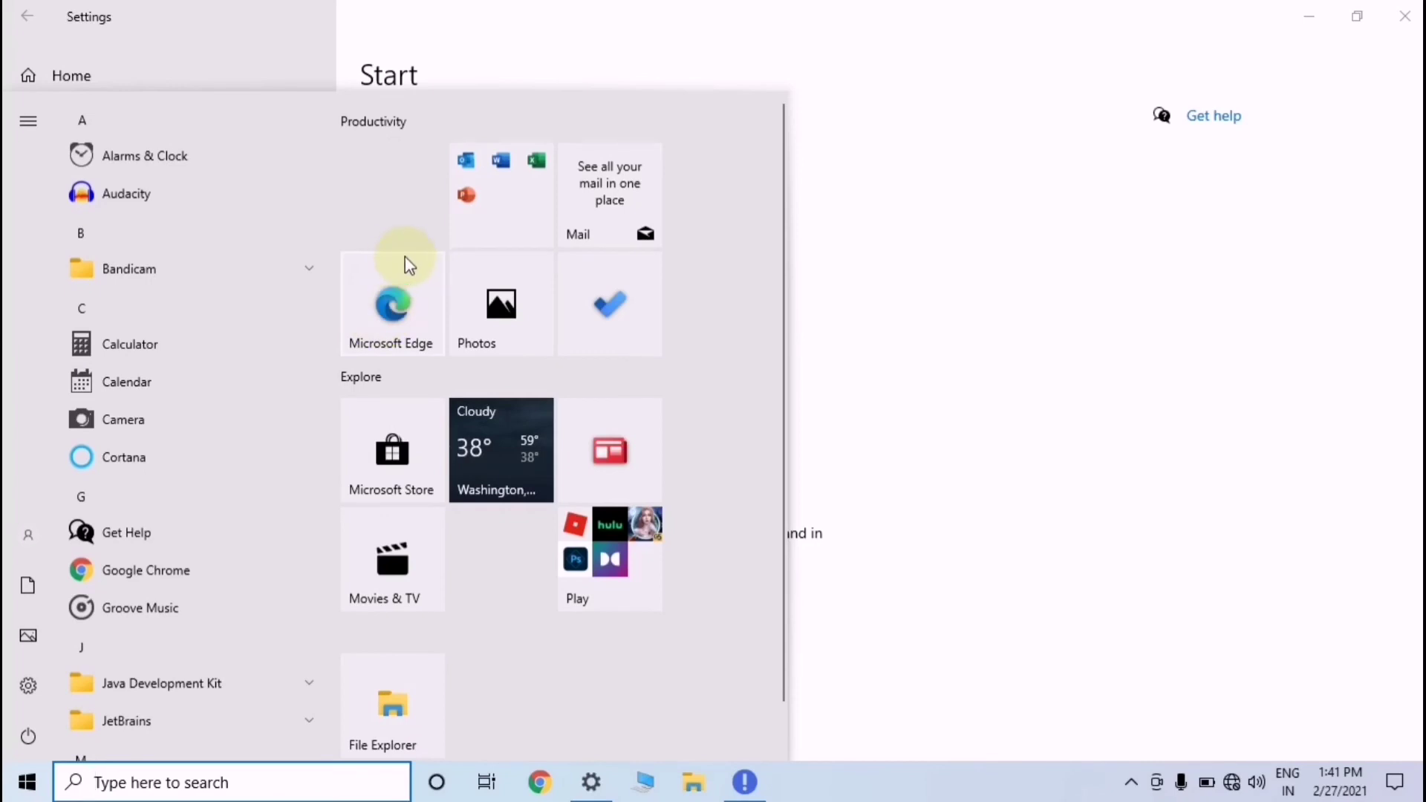
{"action": "left_click", "coordinate": [1014, 443]}
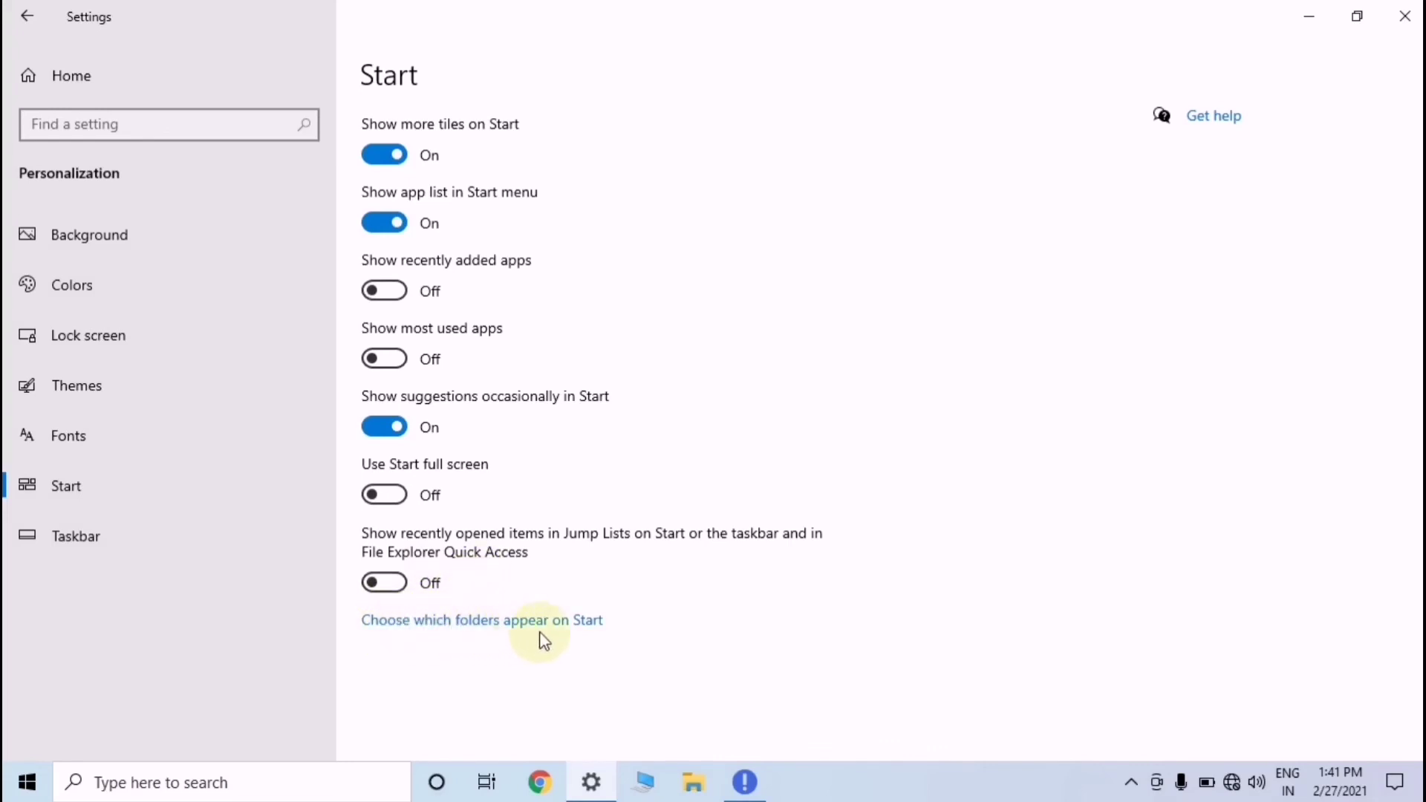
{"action": "left_click", "coordinate": [111, 782]}
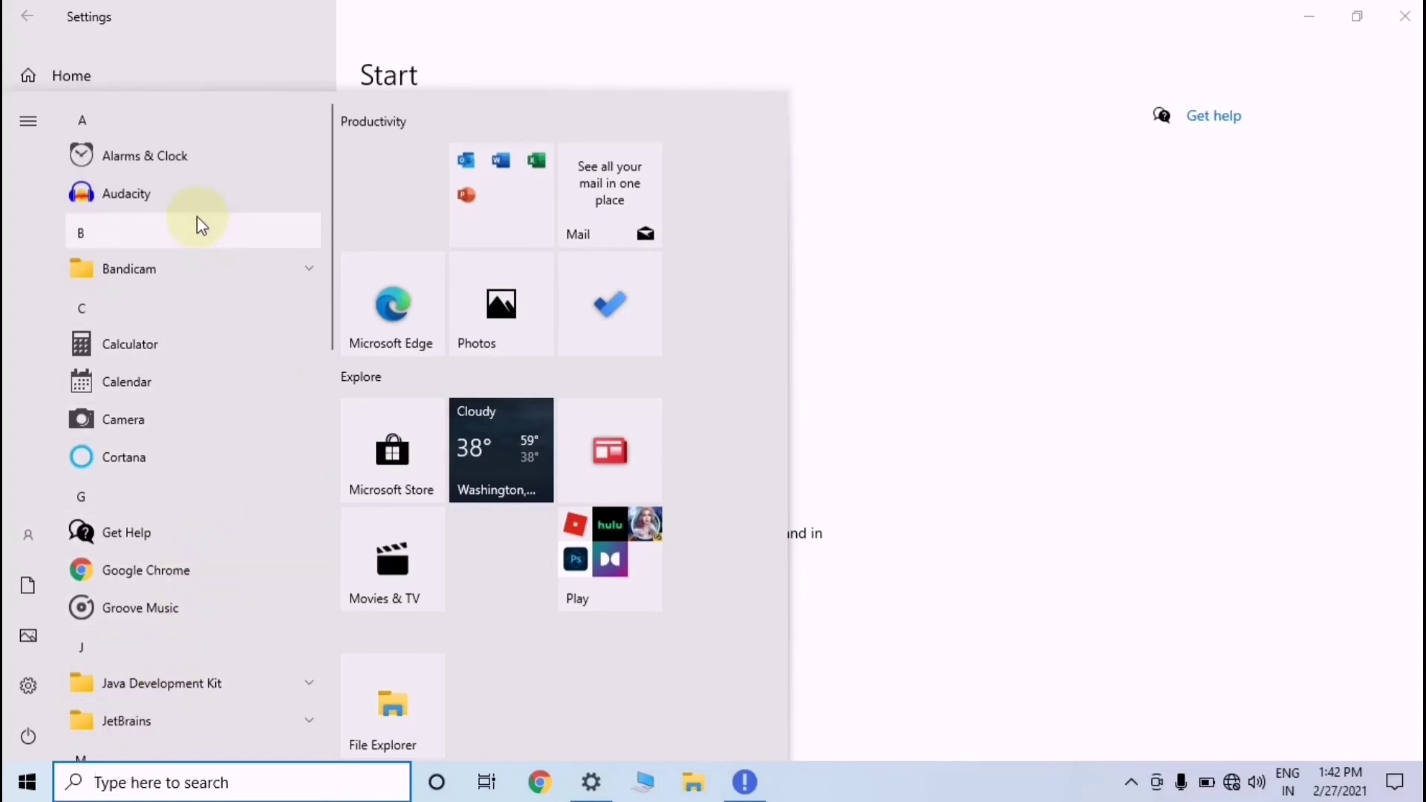
{"action": "scroll", "coordinate": [196, 221], "scroll_direction": "down", "scroll_amount": 4}
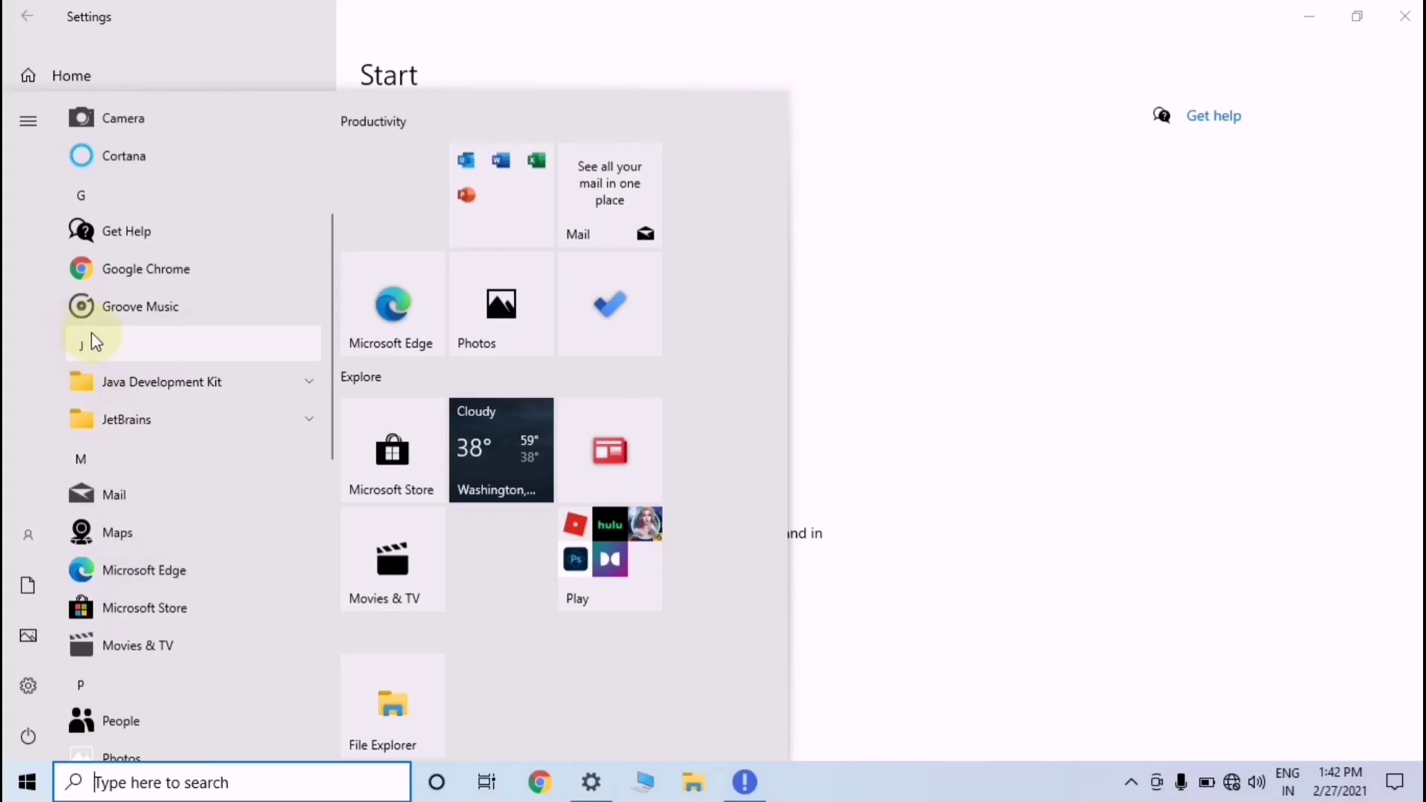
{"action": "left_click", "coordinate": [1125, 481]}
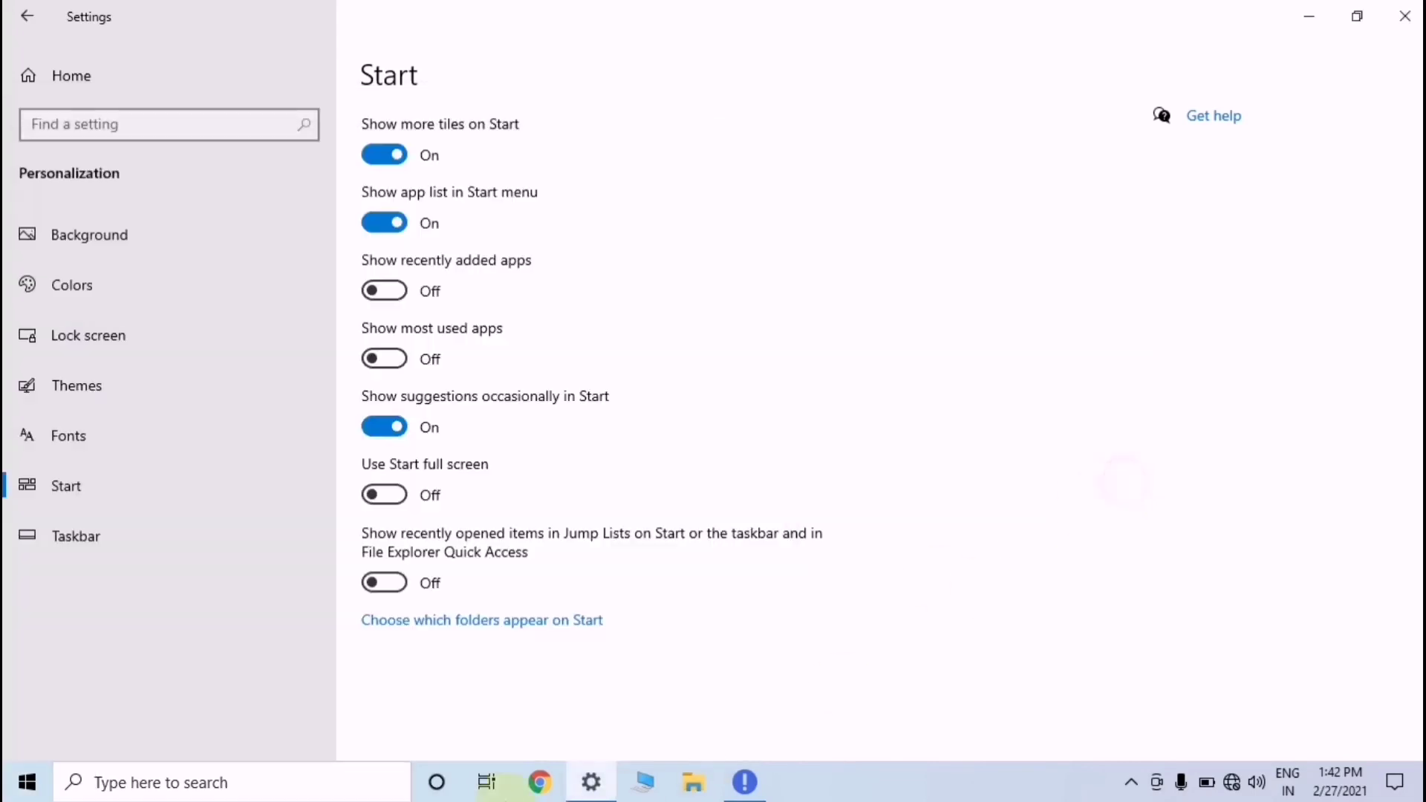
- Turn on Downloads among the folders that appear on Start, inspecting the Start menu before and after the change
{"action": "left_click", "coordinate": [456, 619]}
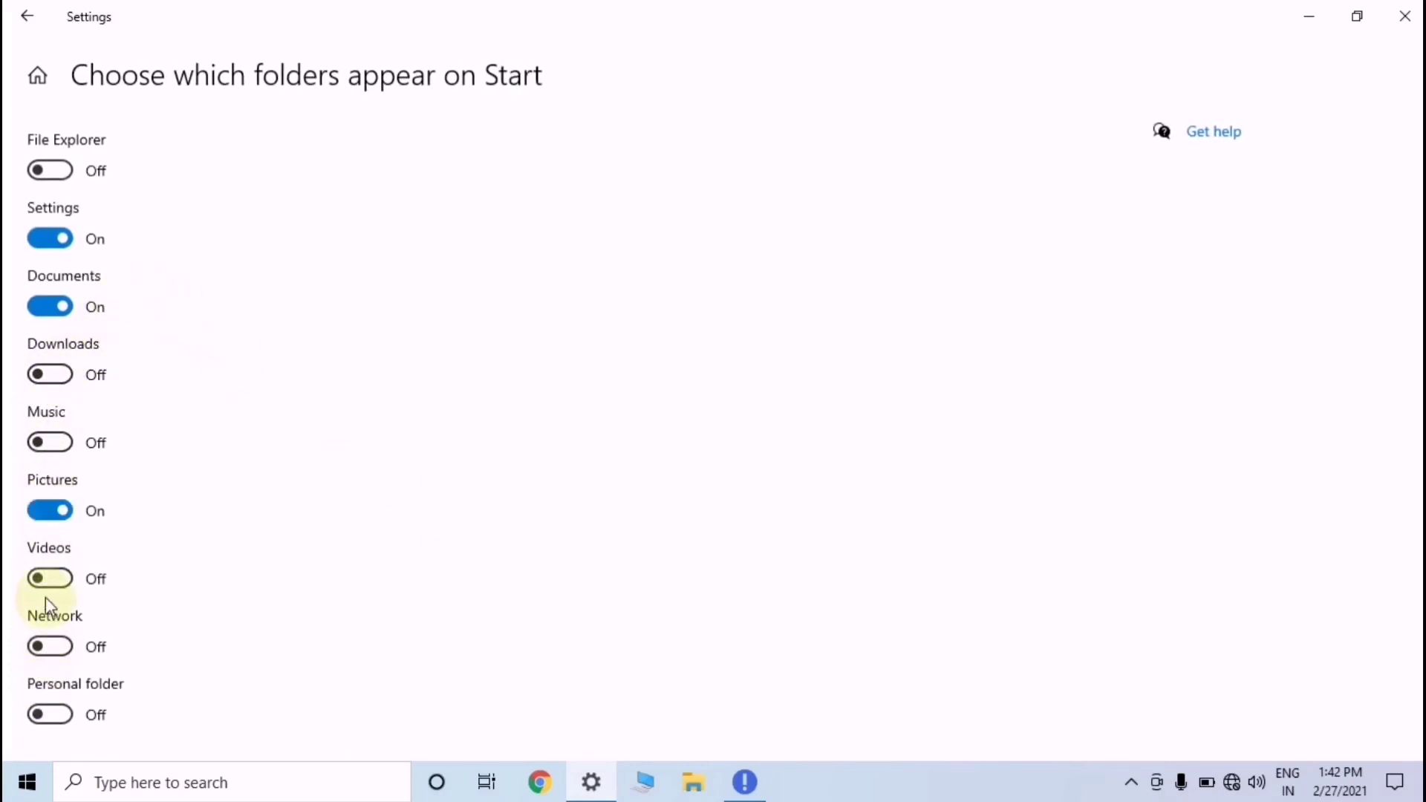
{"action": "left_click", "coordinate": [27, 782]}
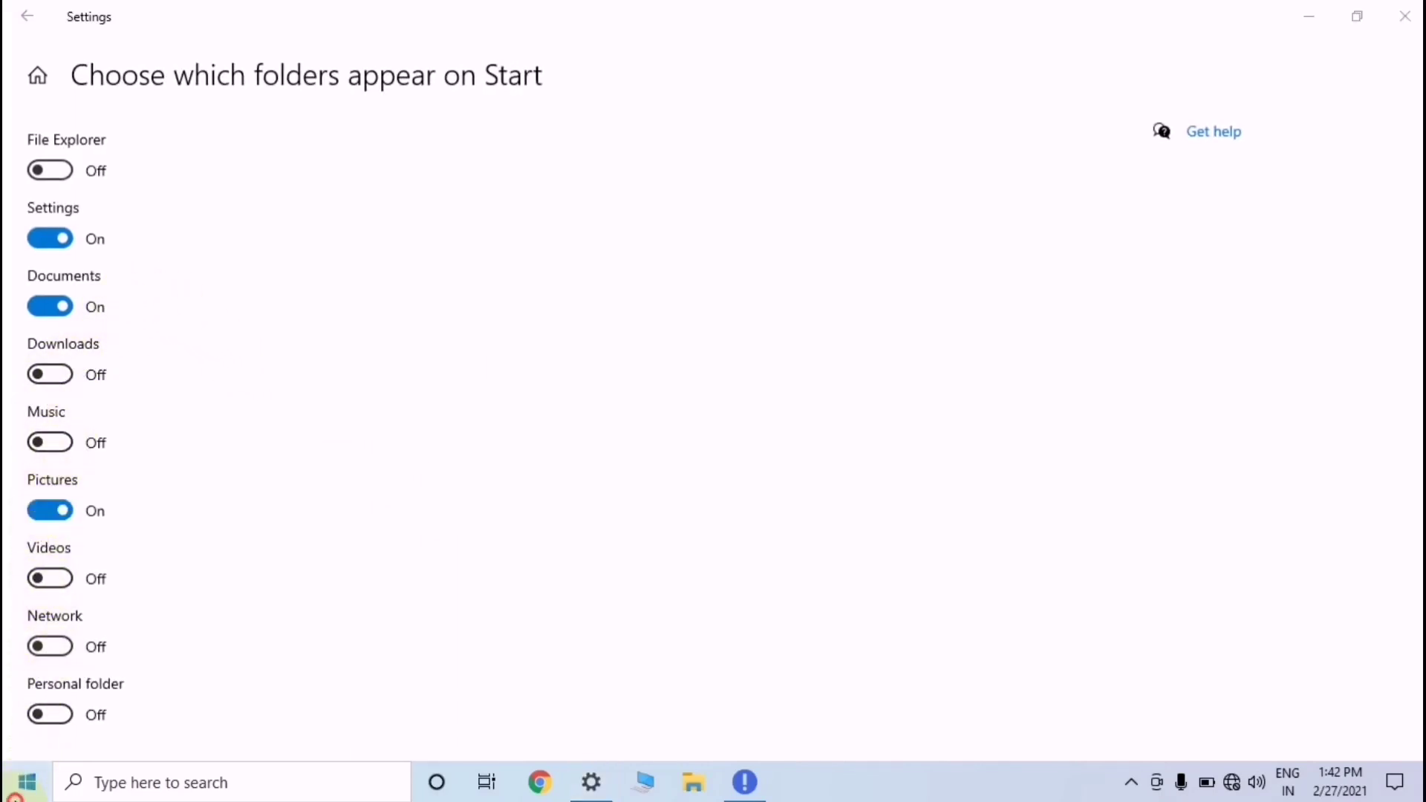
{"action": "left_click", "coordinate": [1022, 470]}
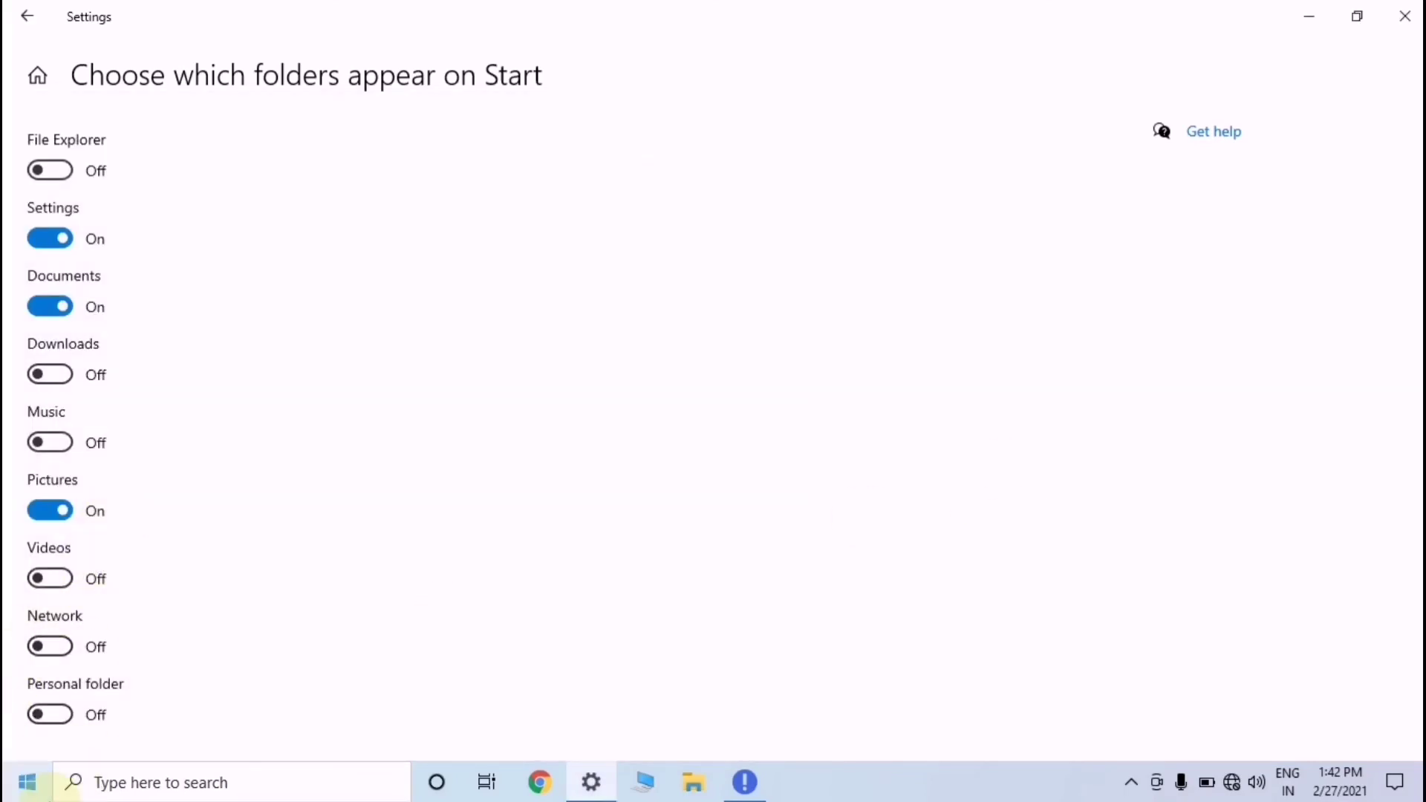
{"action": "left_click", "coordinate": [27, 781]}
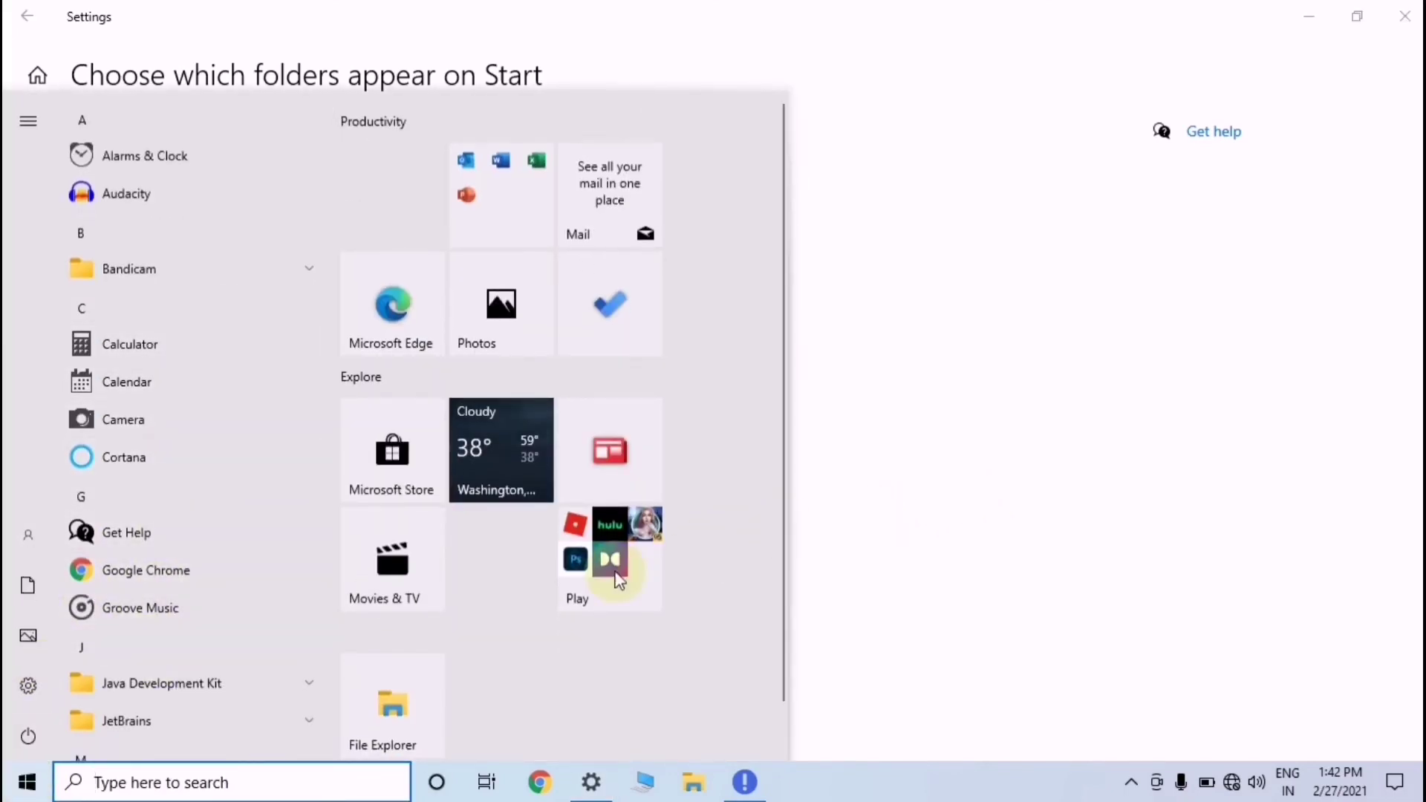
{"action": "left_click", "coordinate": [1169, 583]}
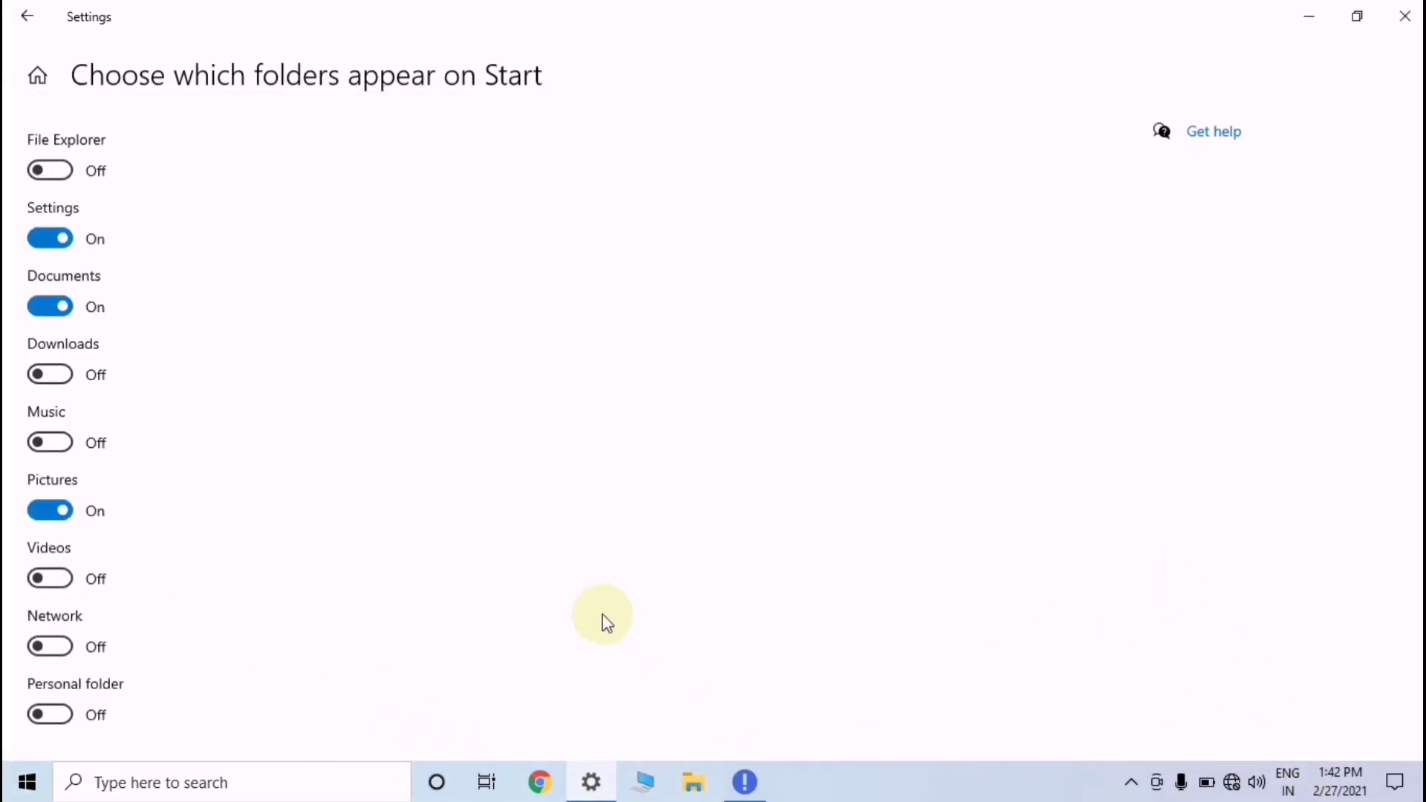
{"action": "left_click", "coordinate": [62, 383]}
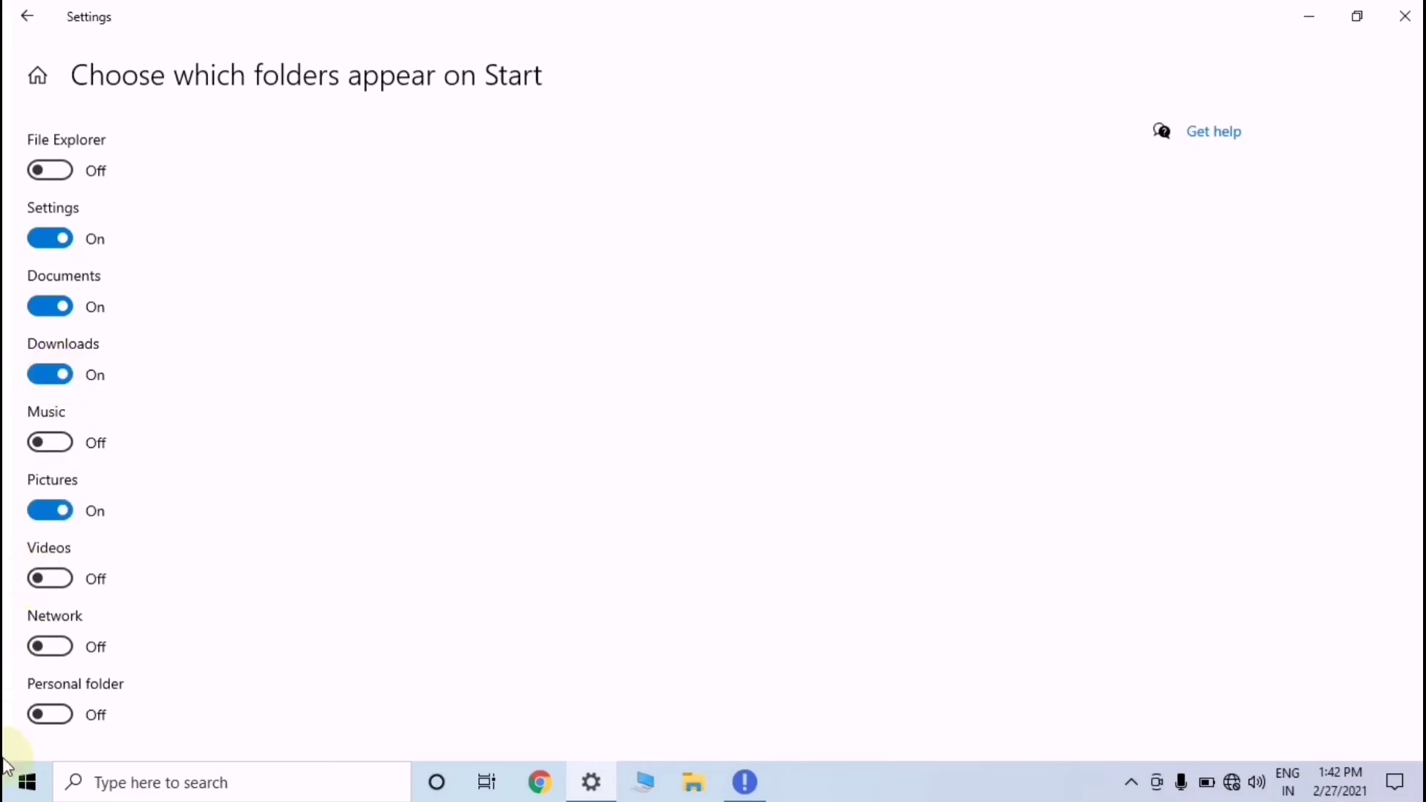
{"action": "left_click", "coordinate": [33, 792]}
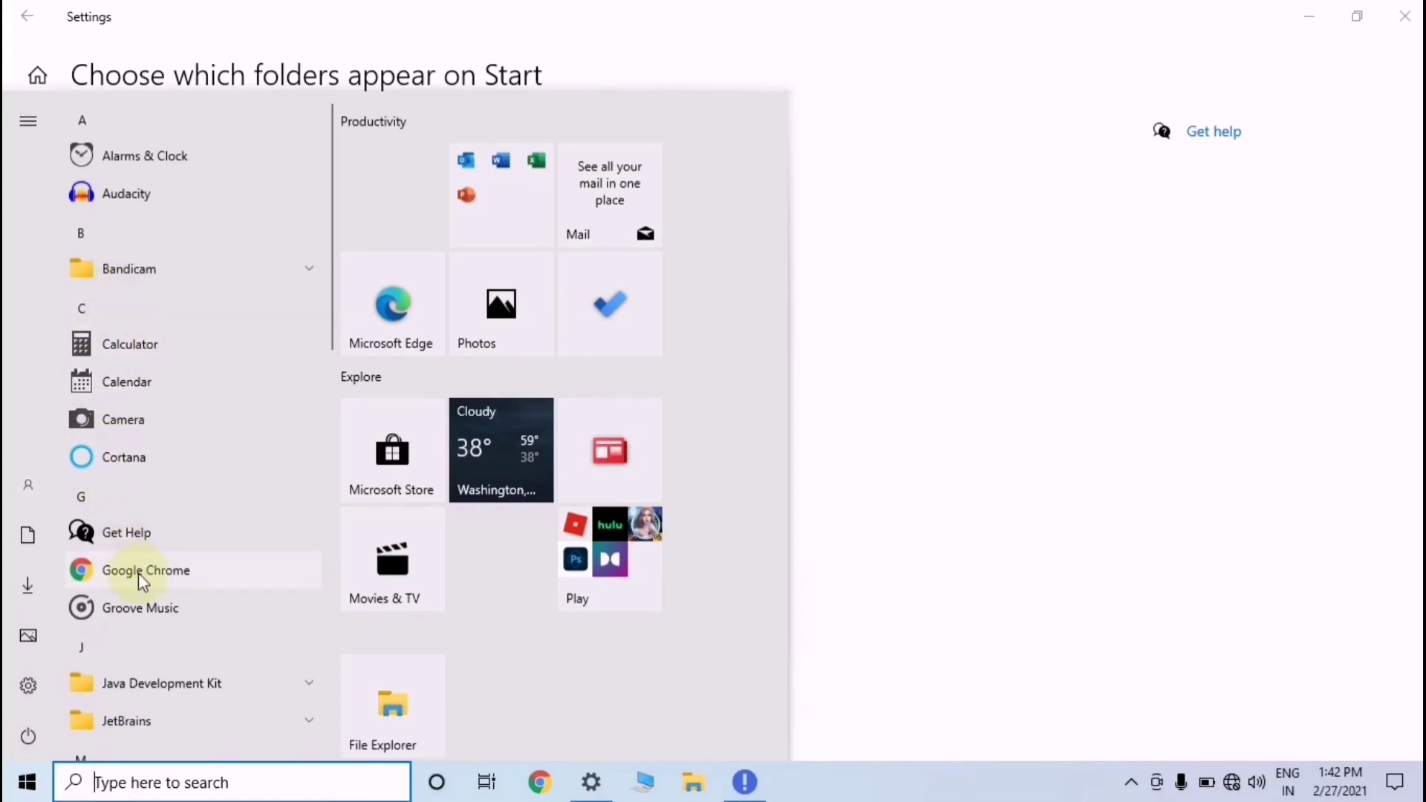
{"action": "scroll", "coordinate": [140, 553], "scroll_direction": "down", "scroll_amount": 5}
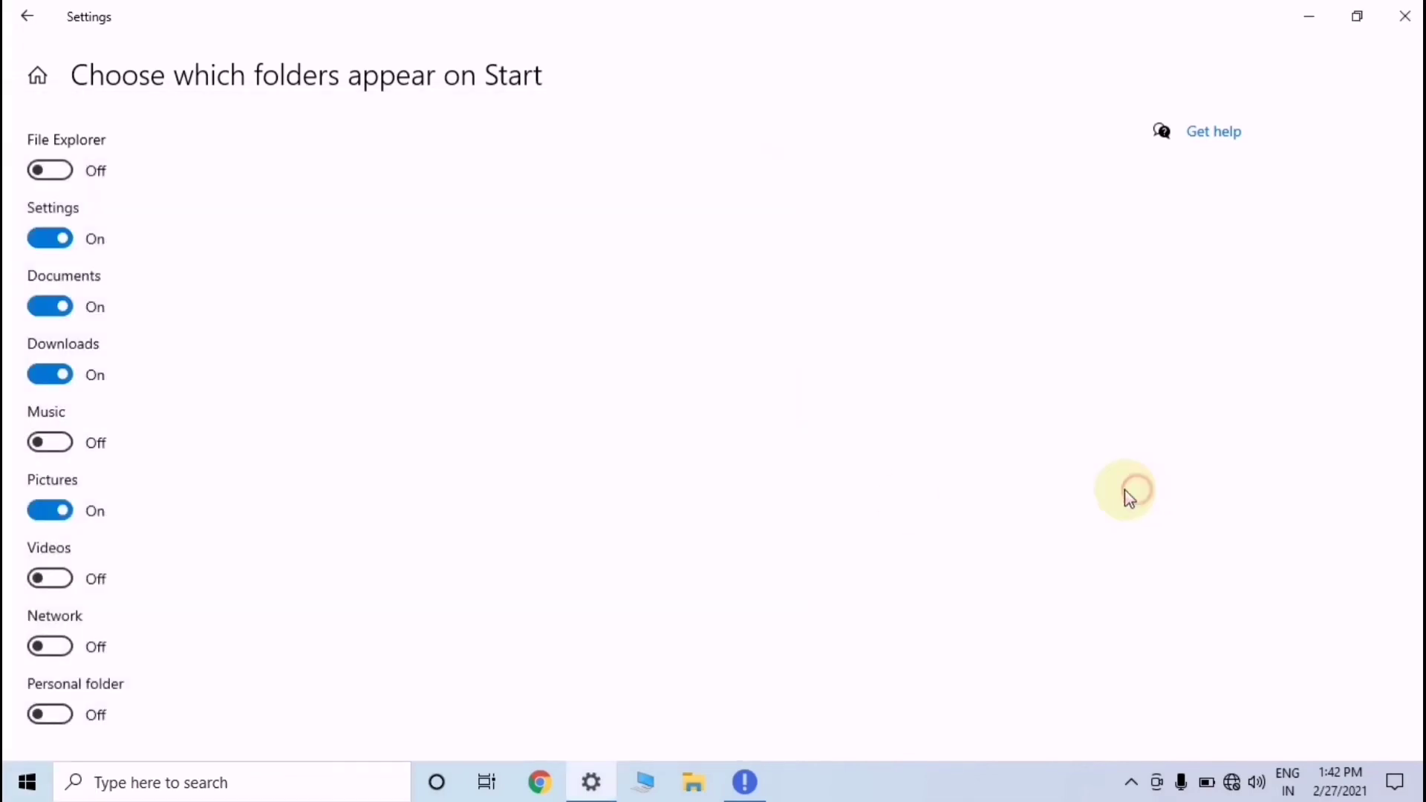
{"action": "left_click", "coordinate": [1133, 496]}
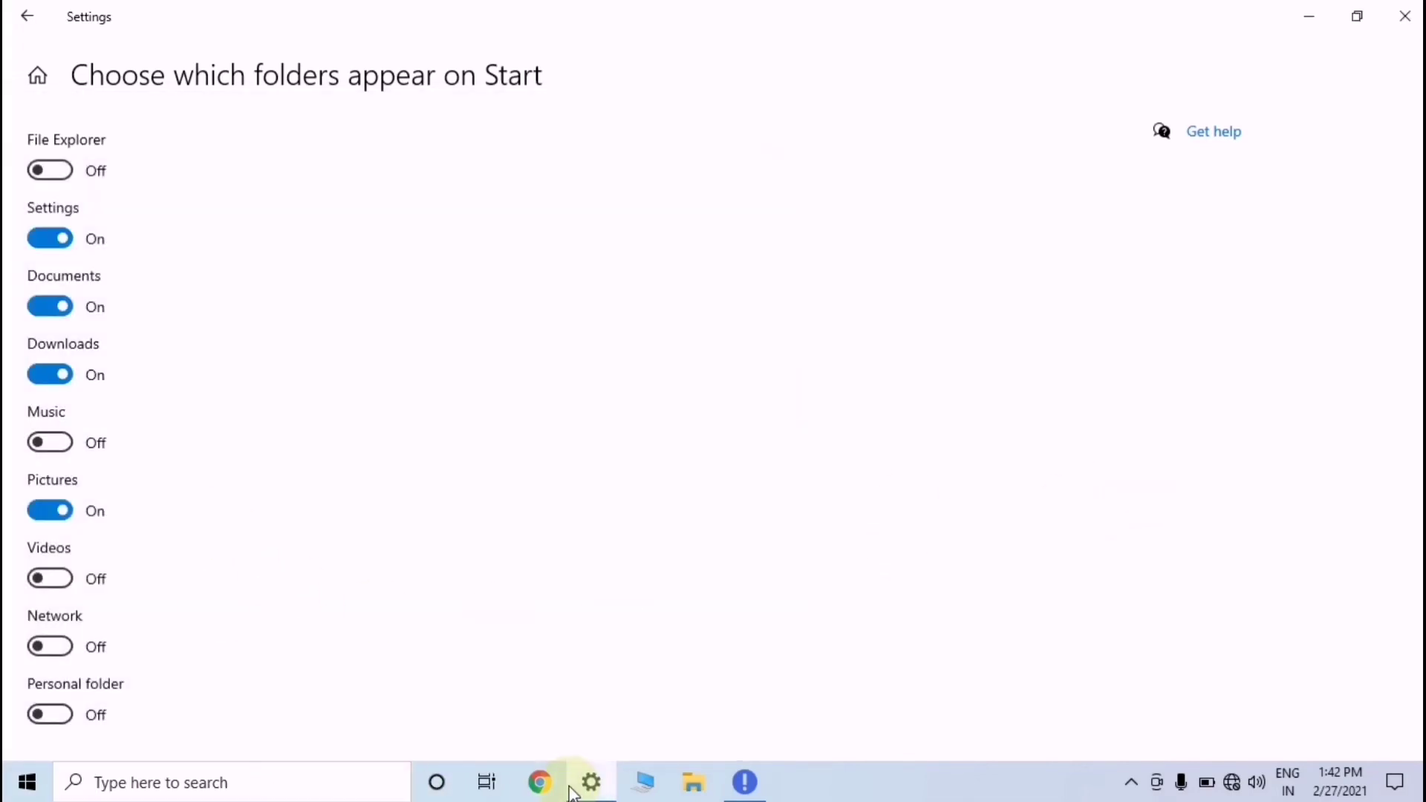
- Minimize and restore the Settings window, and return from the folder choices to the Start page of Personalization
{"action": "left_click", "coordinate": [592, 783]}
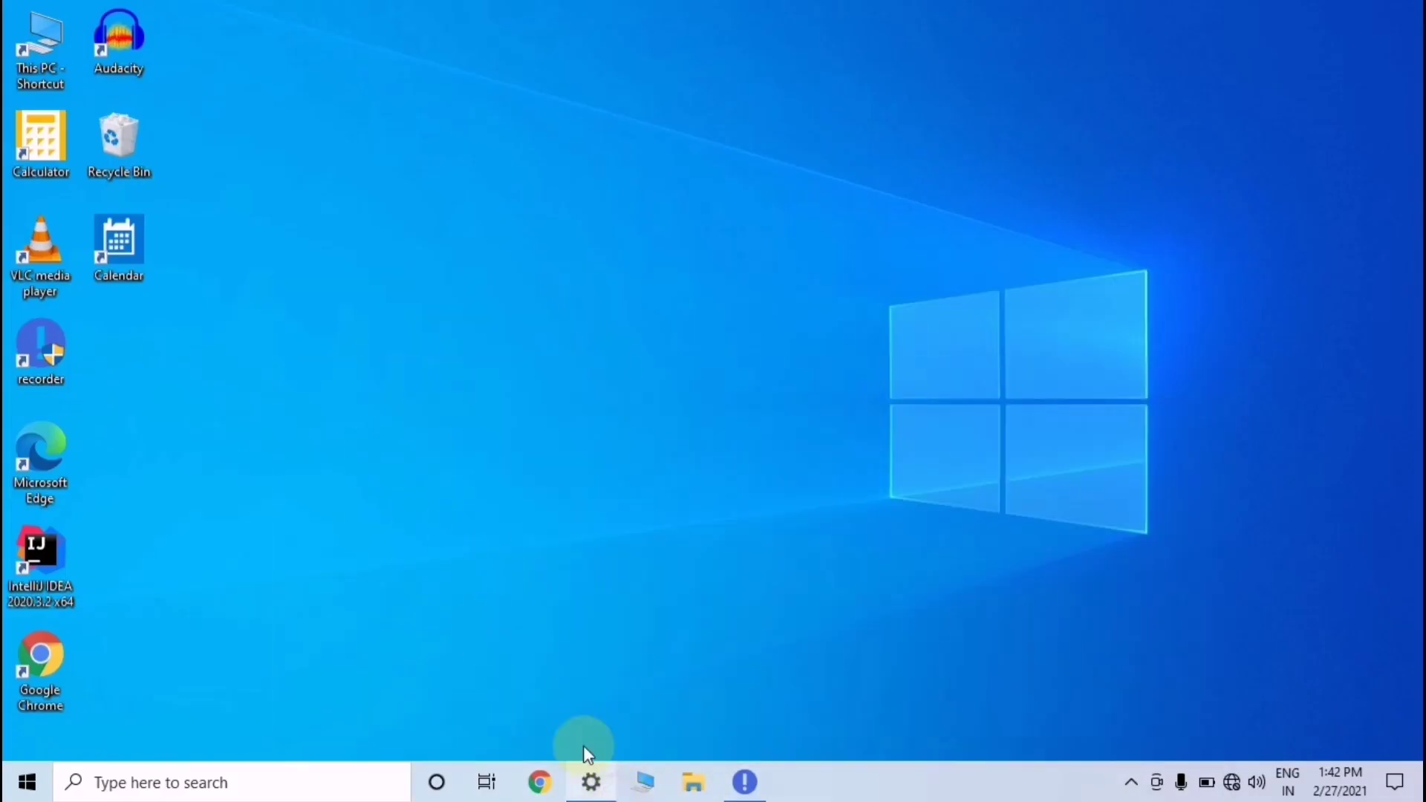
{"action": "left_click", "coordinate": [589, 780]}
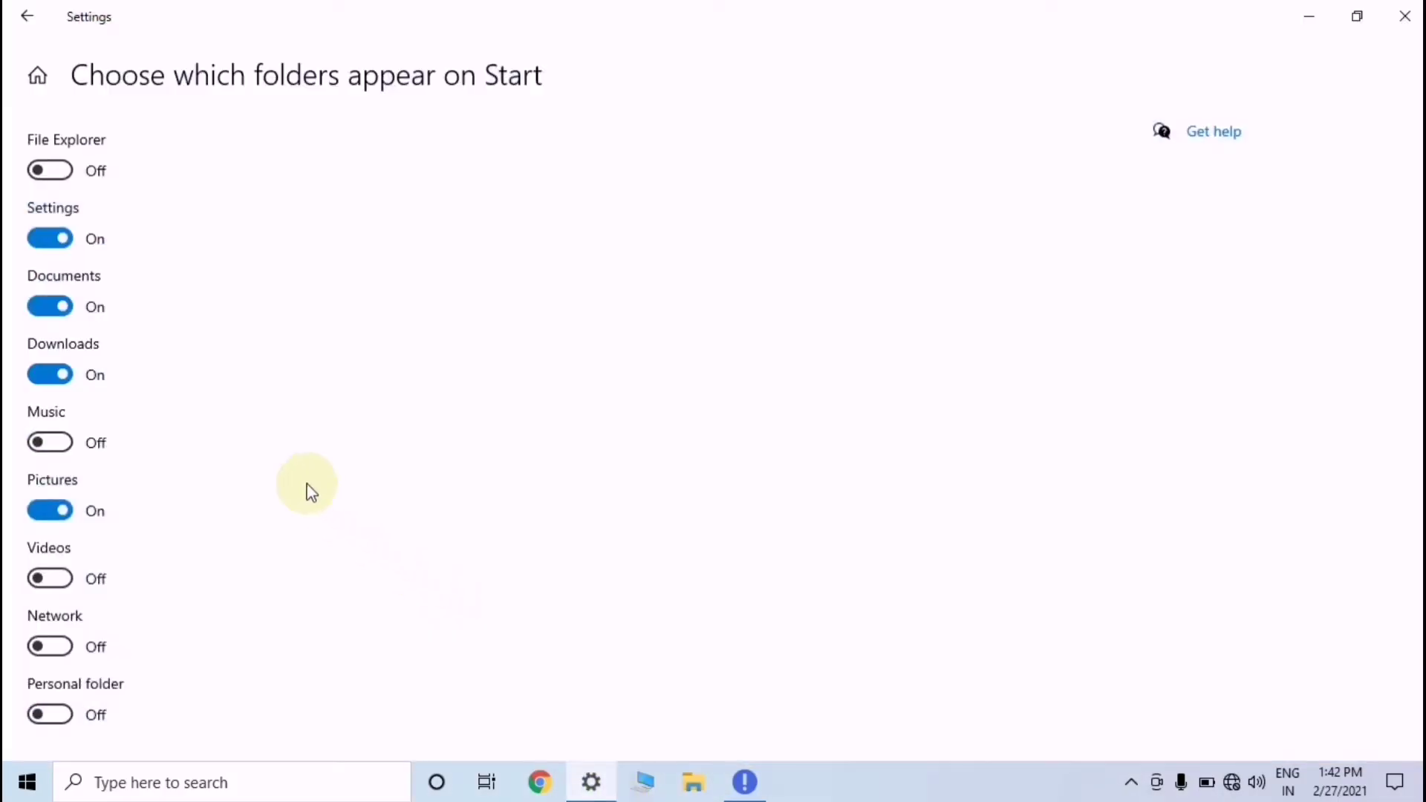
{"action": "left_click", "coordinate": [27, 15]}
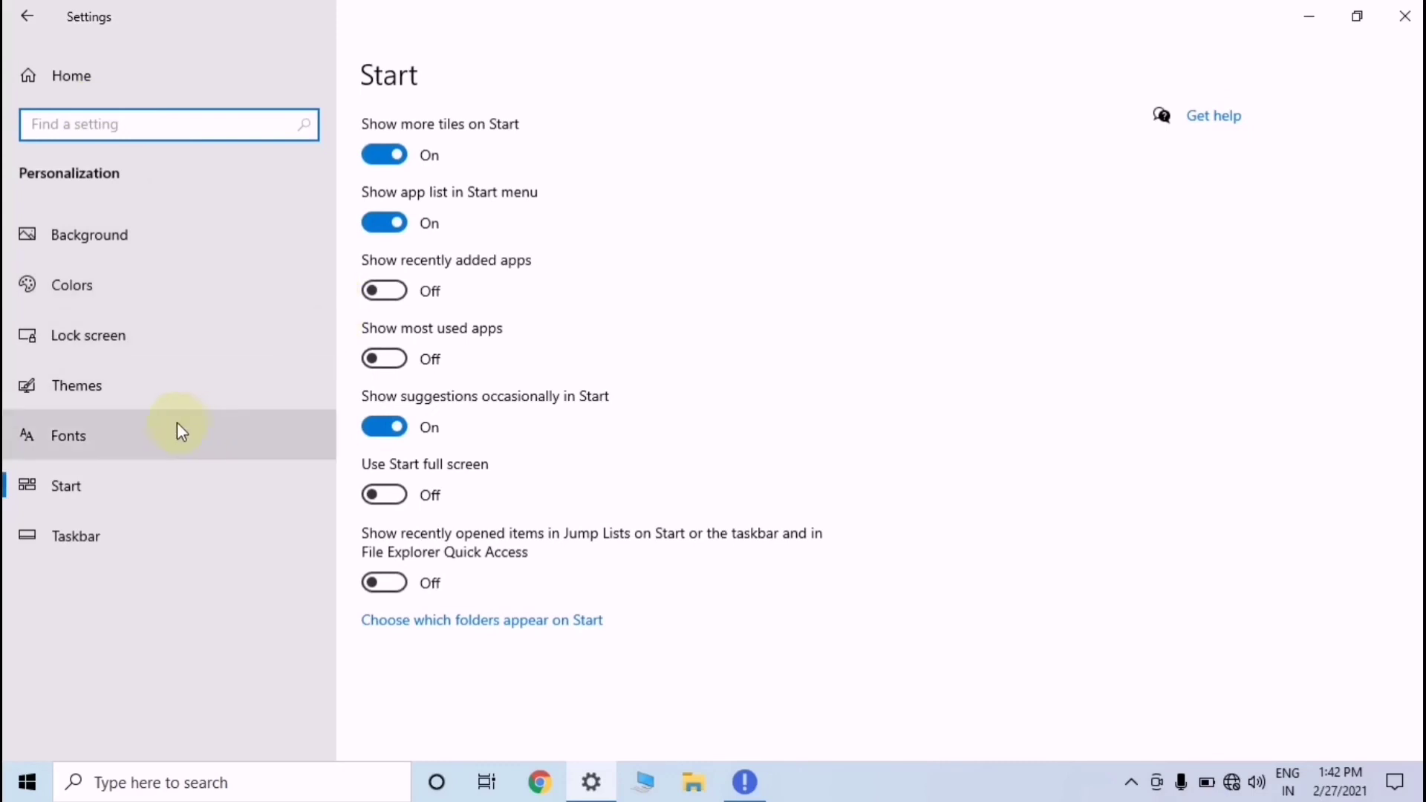